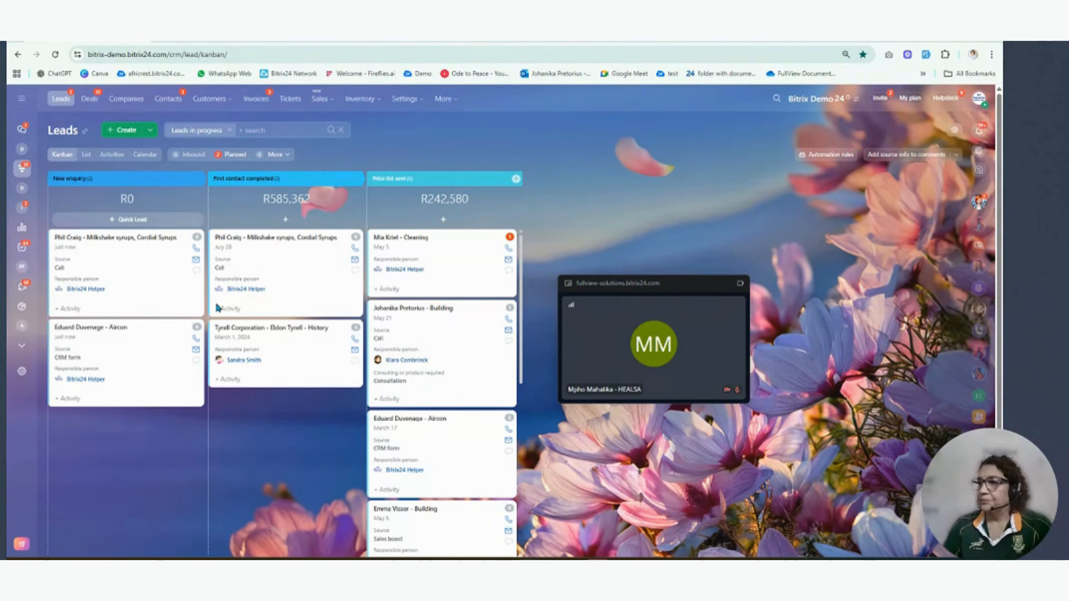
- Close the floating video call window that covers the leads board
mouse_move(738, 288)
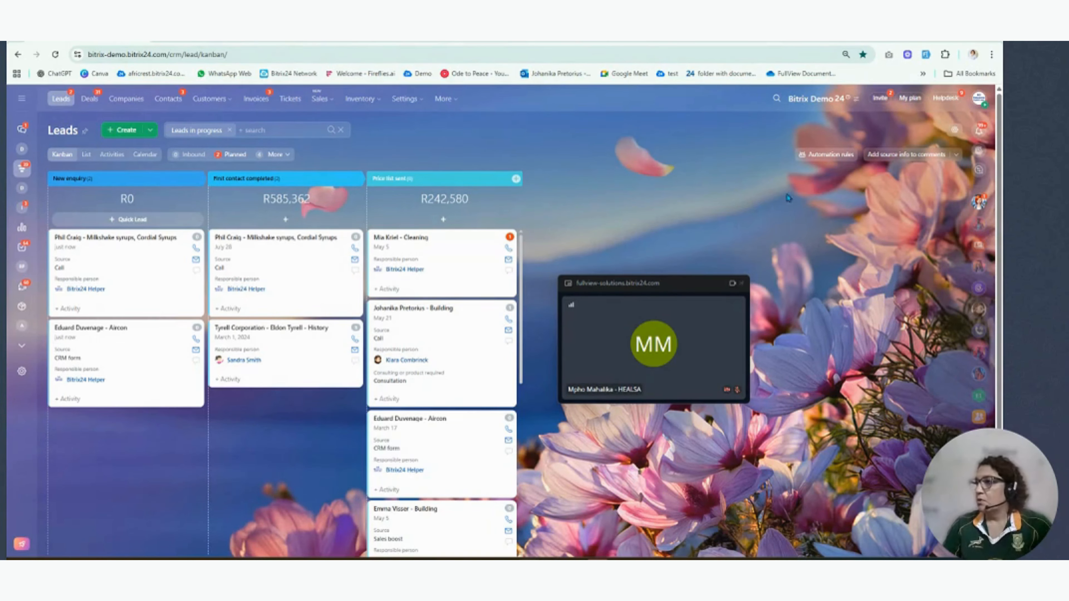
click(741, 283)
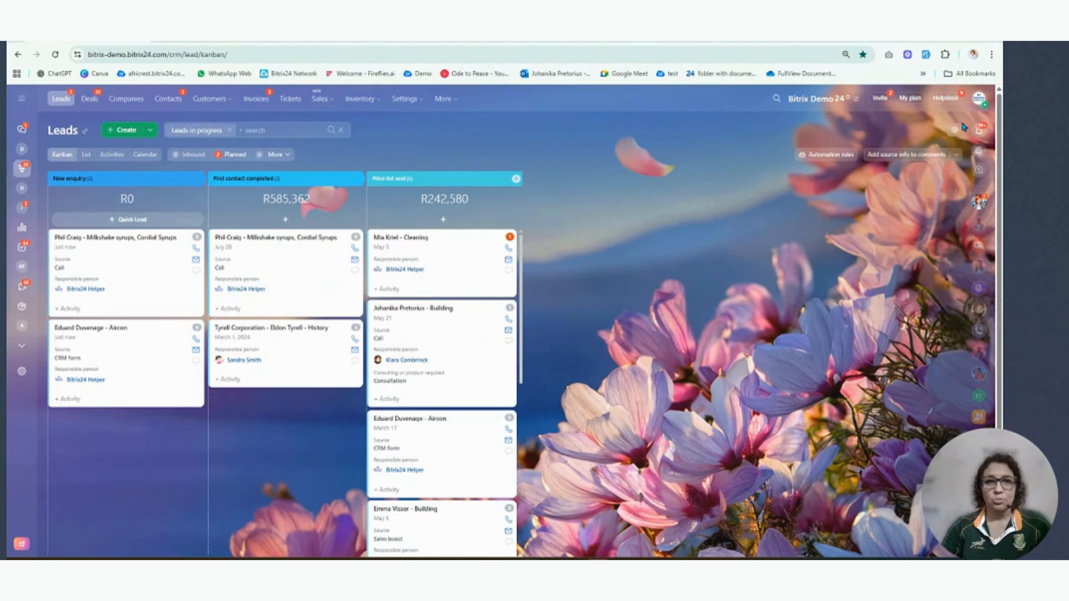
- View the frequency options for automatically finding duplicate leads and close the dialog without saving
click(955, 130)
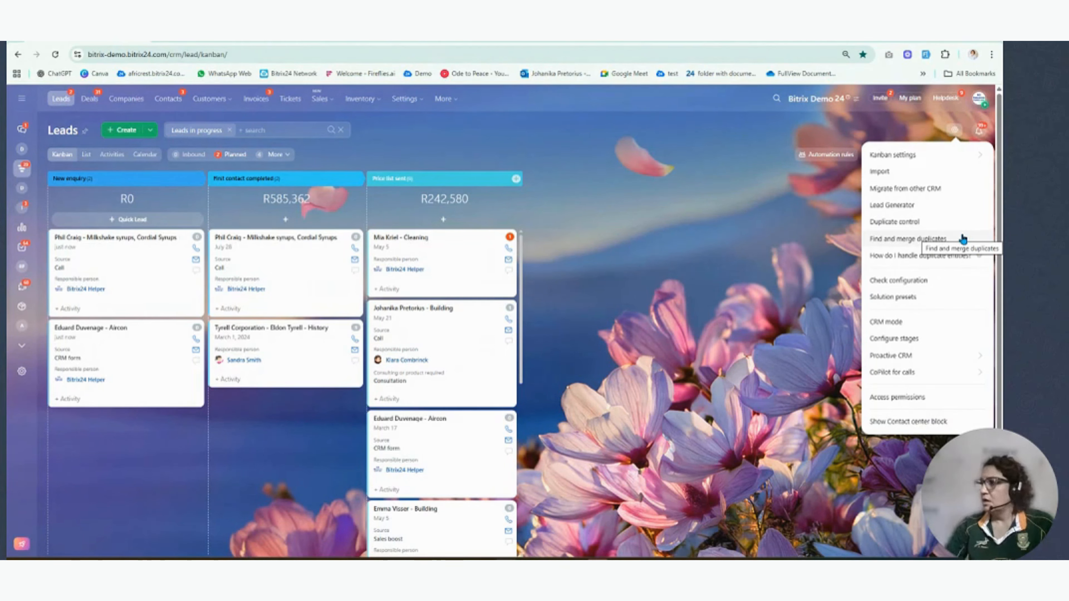
click(896, 239)
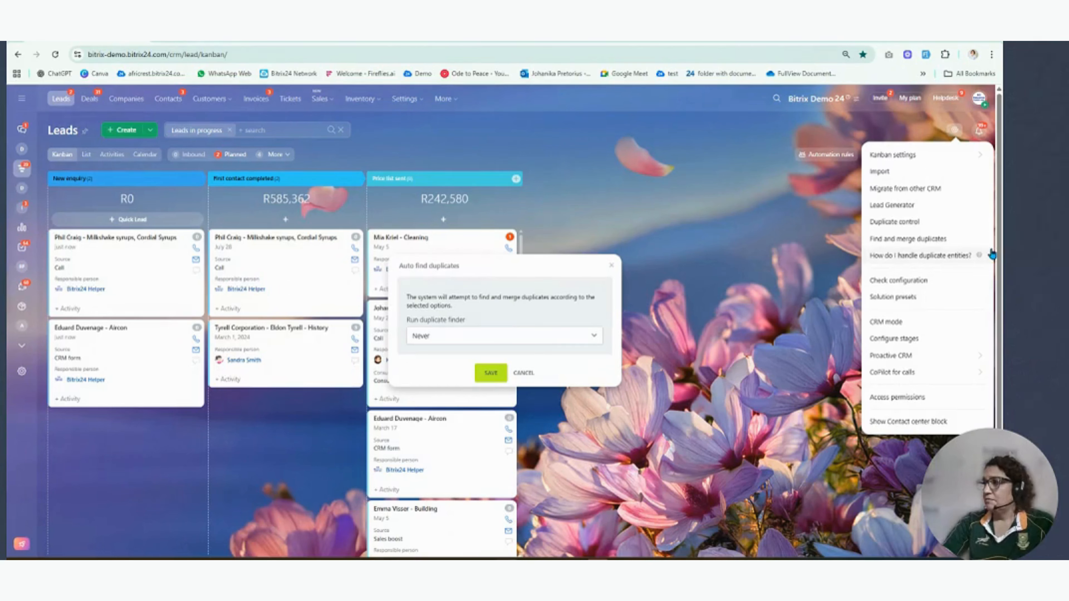
click(547, 339)
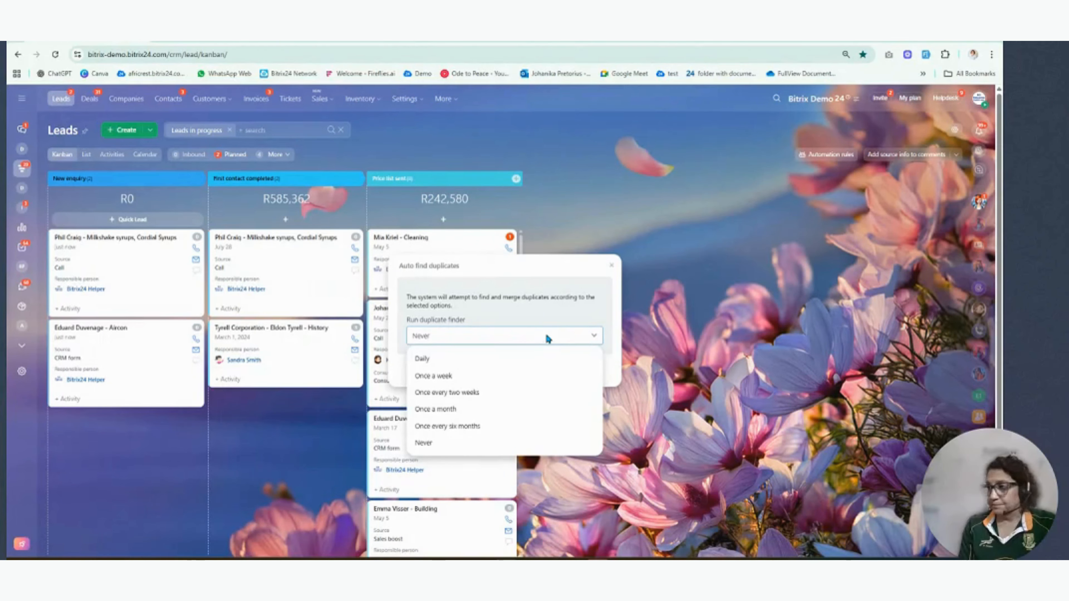
click(613, 270)
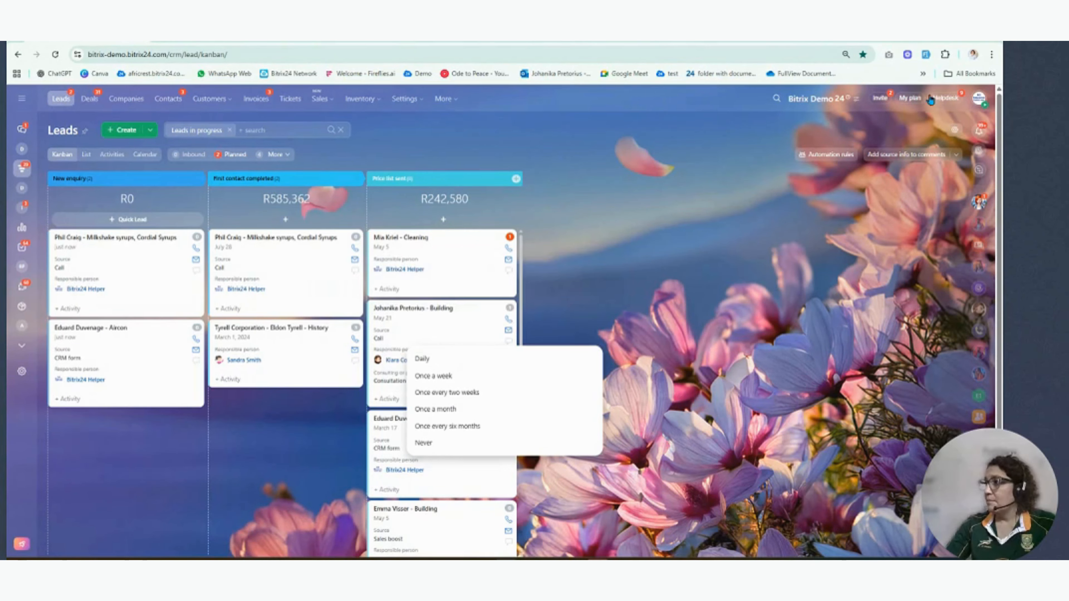
- Open the find and merge wizard for duplicate leads and scan by full name, phone and e-mail after checking the comparison fields
click(956, 130)
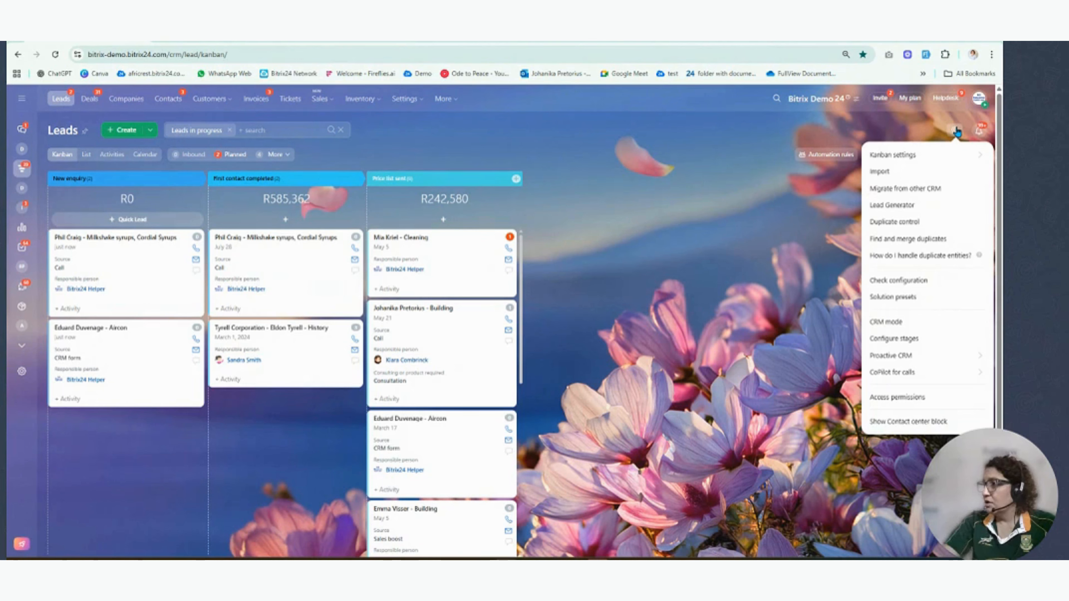
click(913, 223)
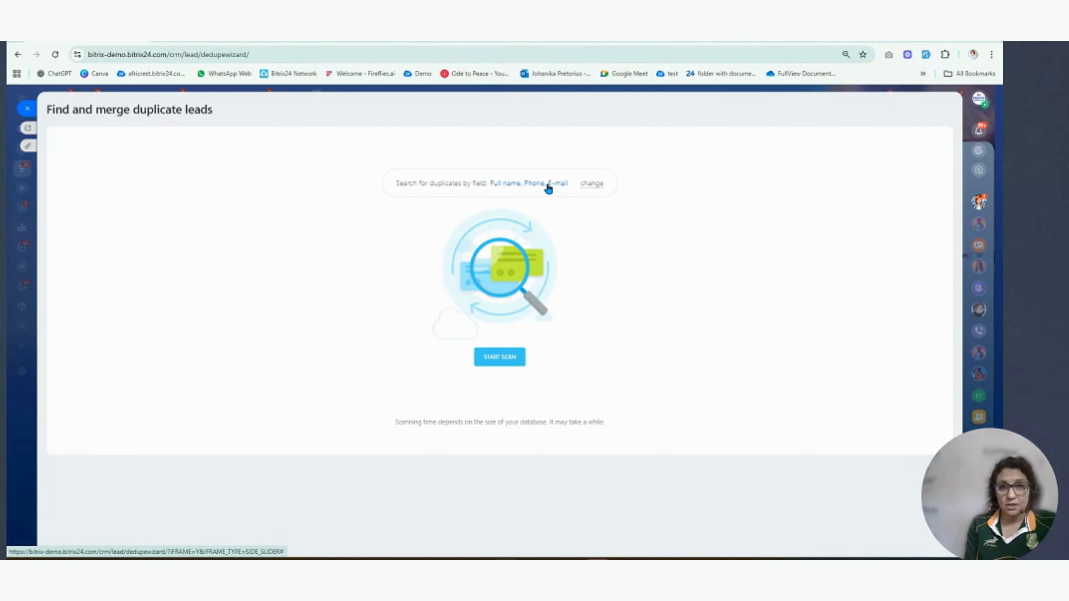
click(597, 186)
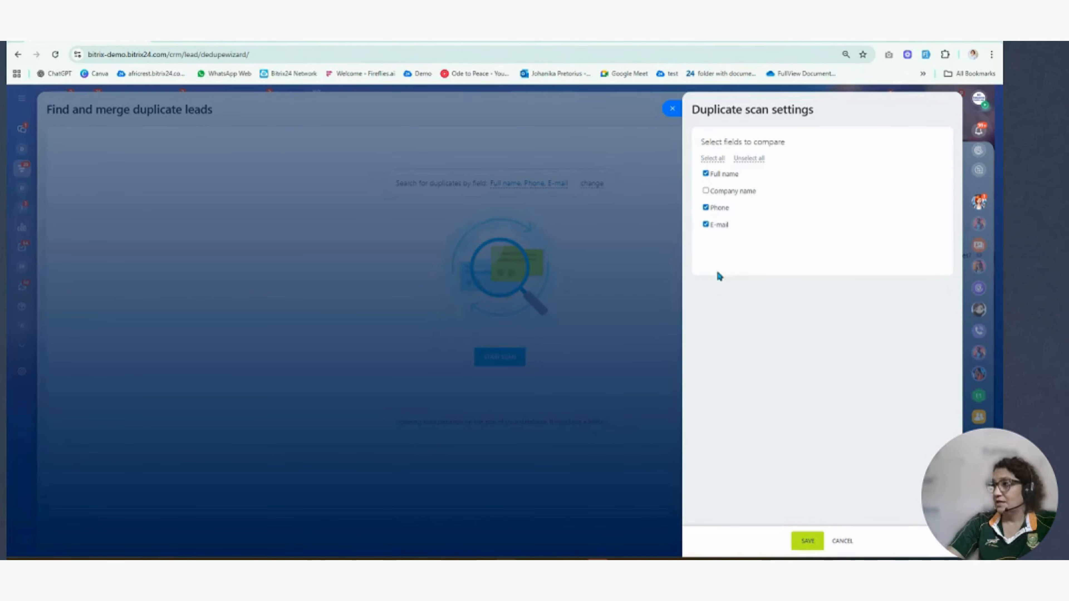
click(673, 110)
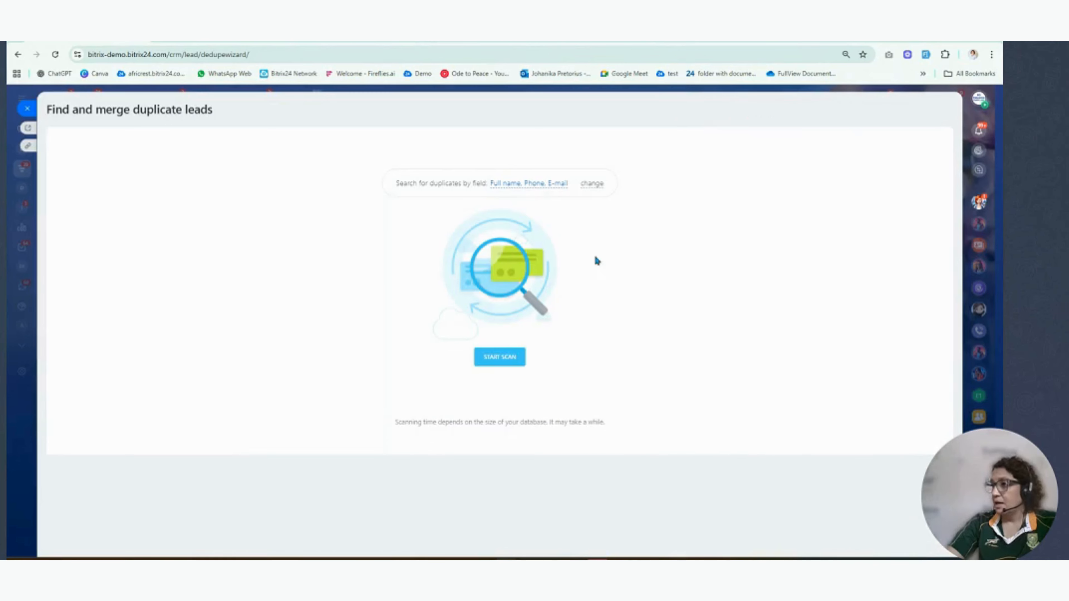
click(505, 357)
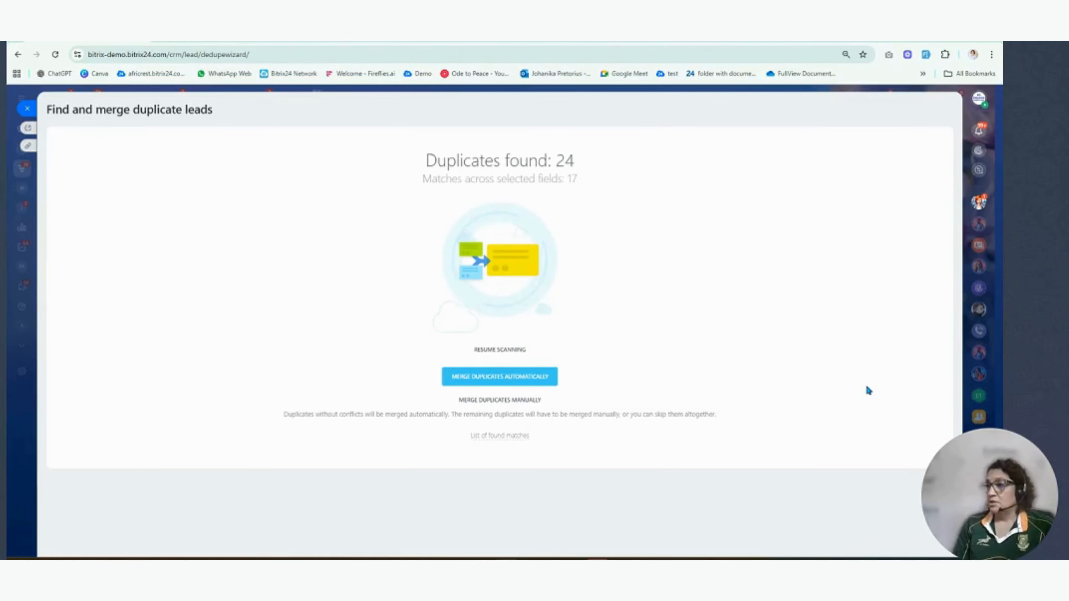
- Merge the found duplicate leads automatically and proceed to the manual merge of the conflicting ones
click(521, 382)
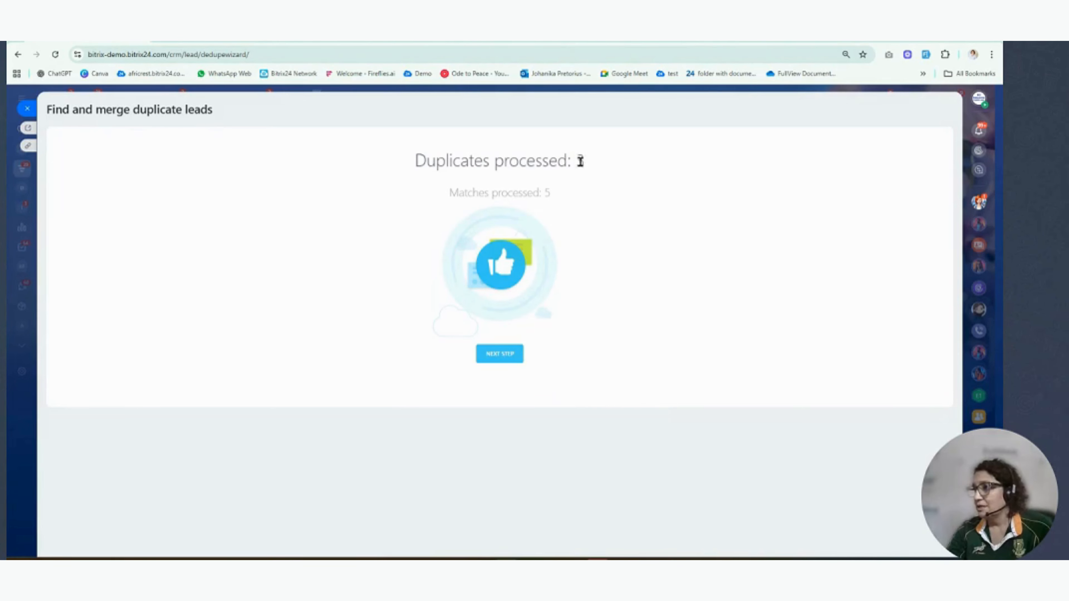
click(500, 355)
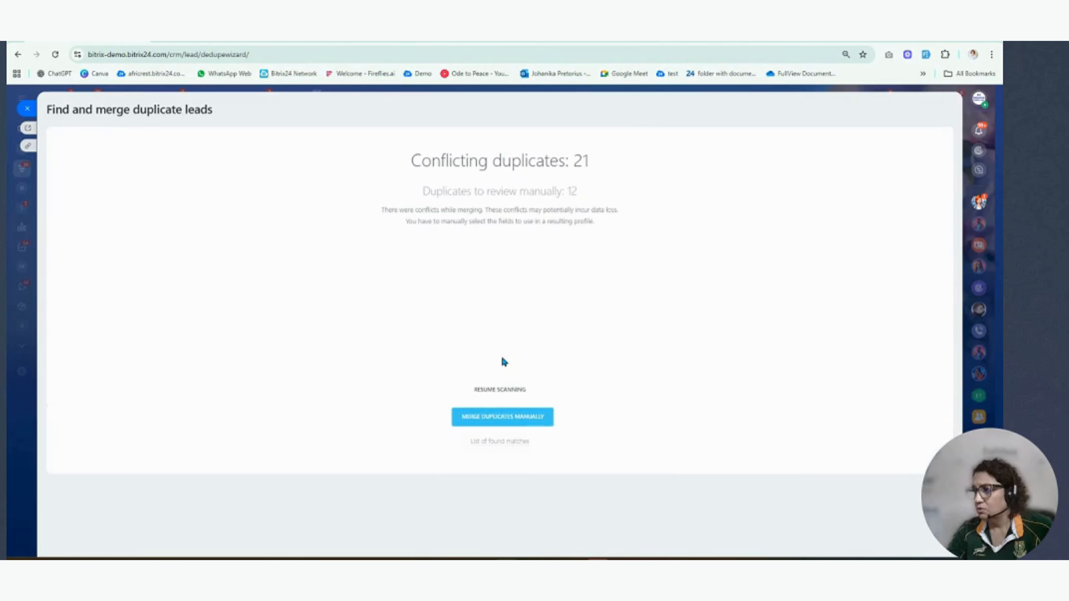
click(521, 418)
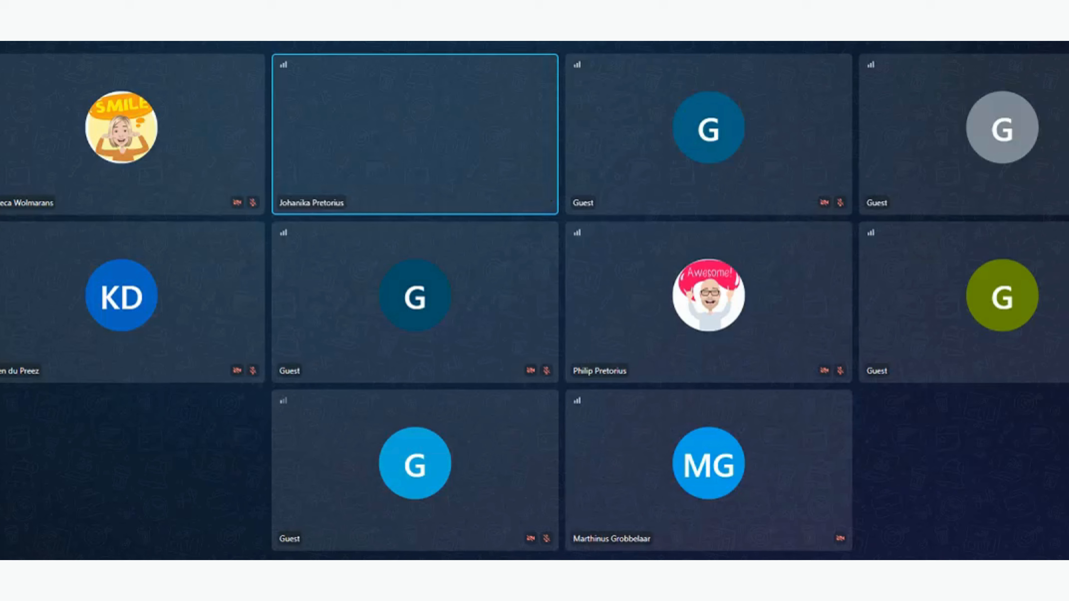
- Mute the participant in the video call whose microphone is still on
click(836, 404)
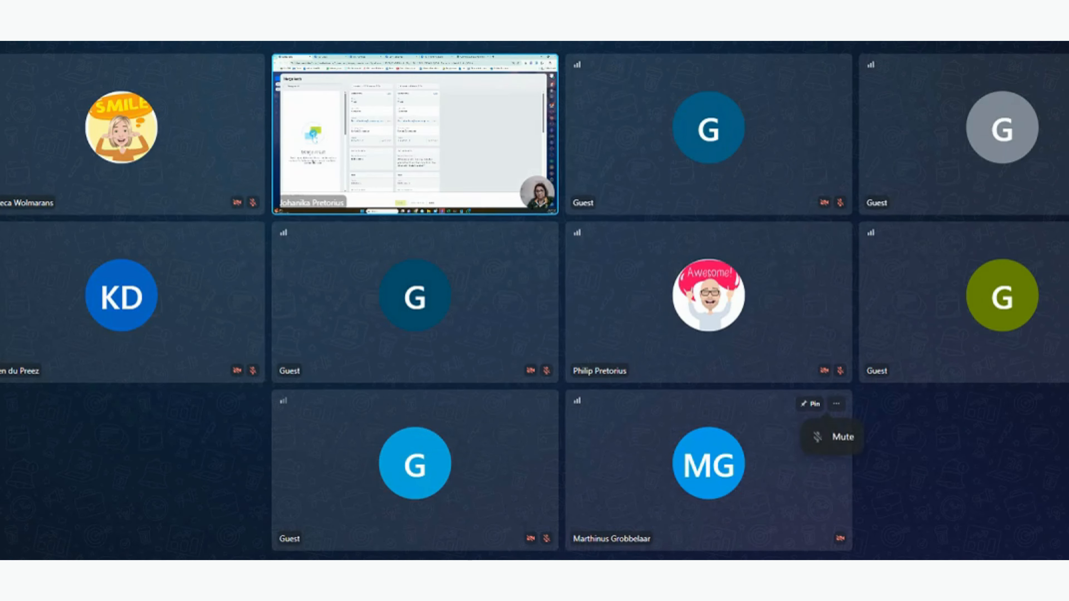
click(836, 437)
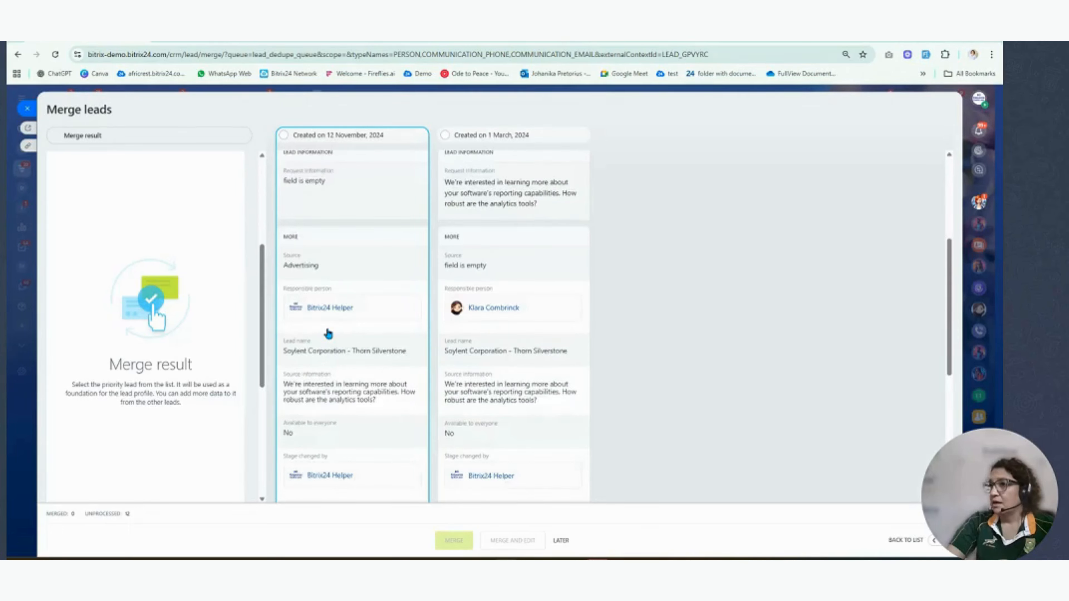
- Compare the fields of the two duplicate leads and select the one created on 1 March, 2024 as the priority lead
scroll(328, 334, up, 3)
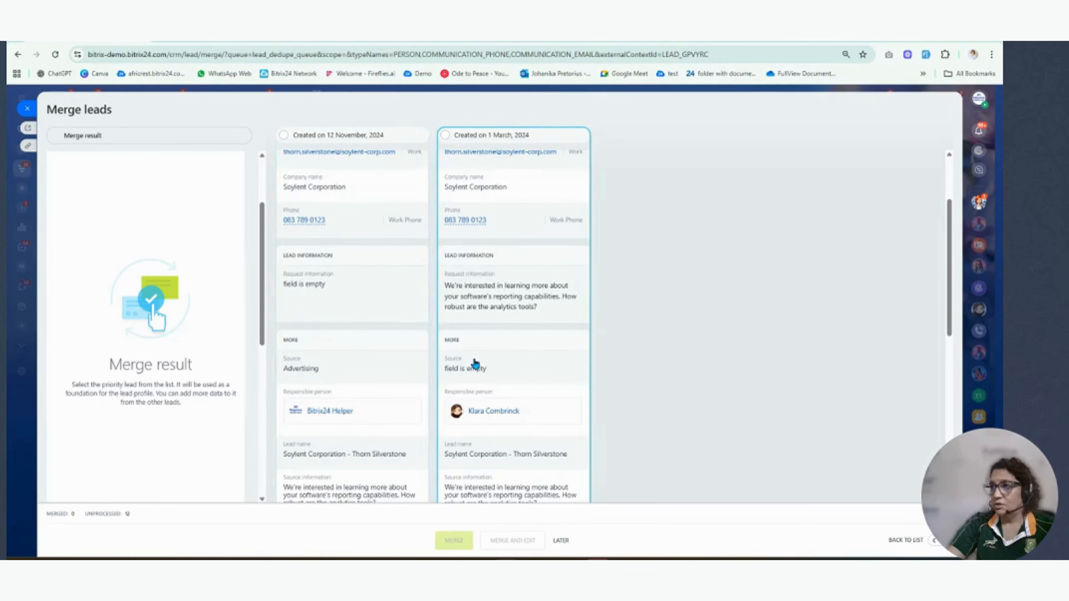
scroll(475, 363, down, 4)
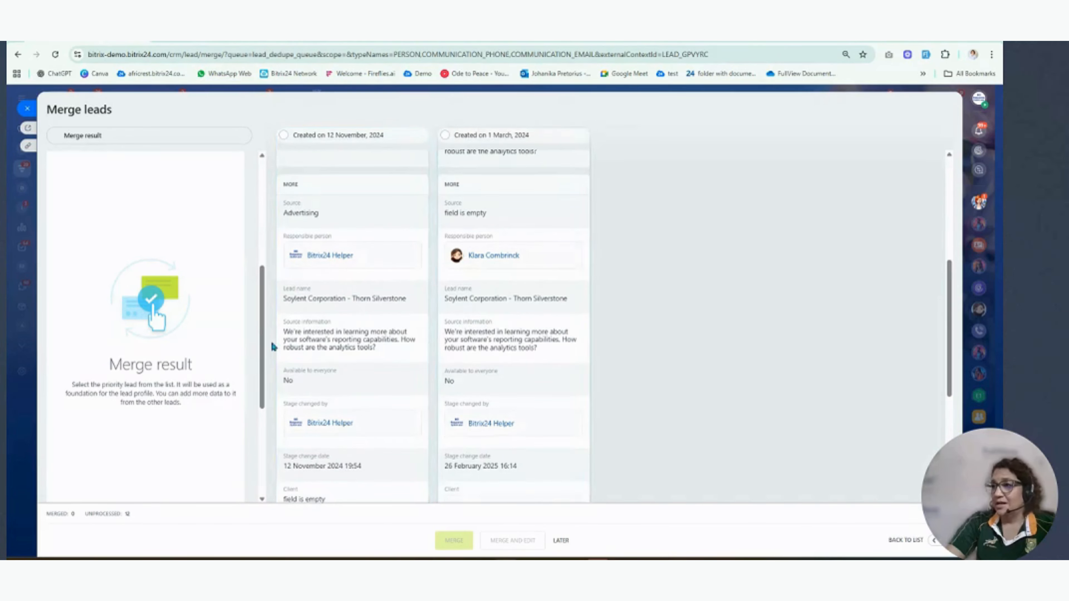
scroll(532, 363, down, 4)
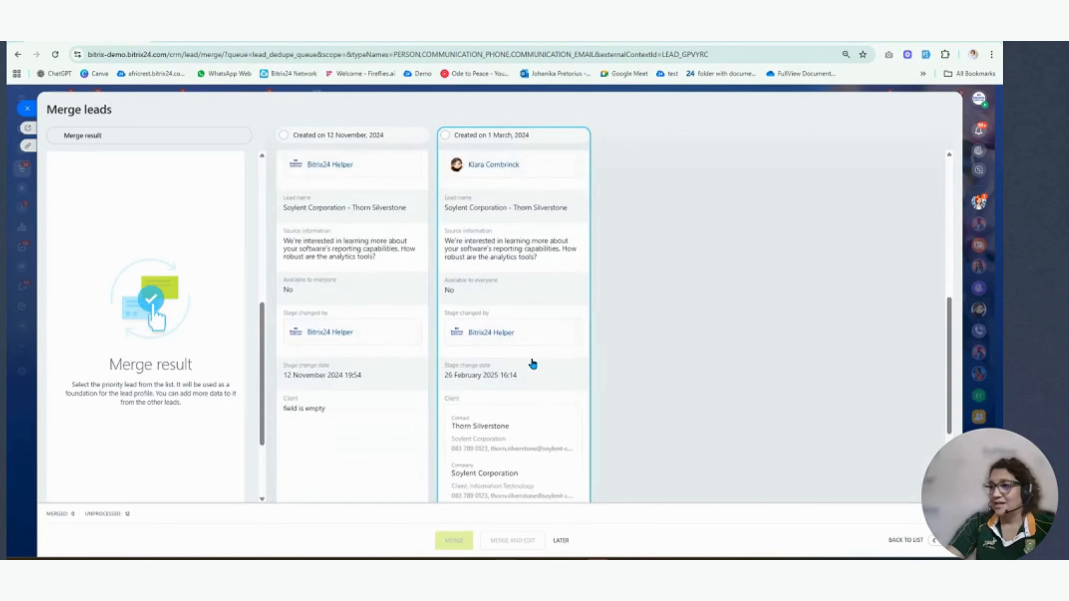
scroll(533, 363, down, 1)
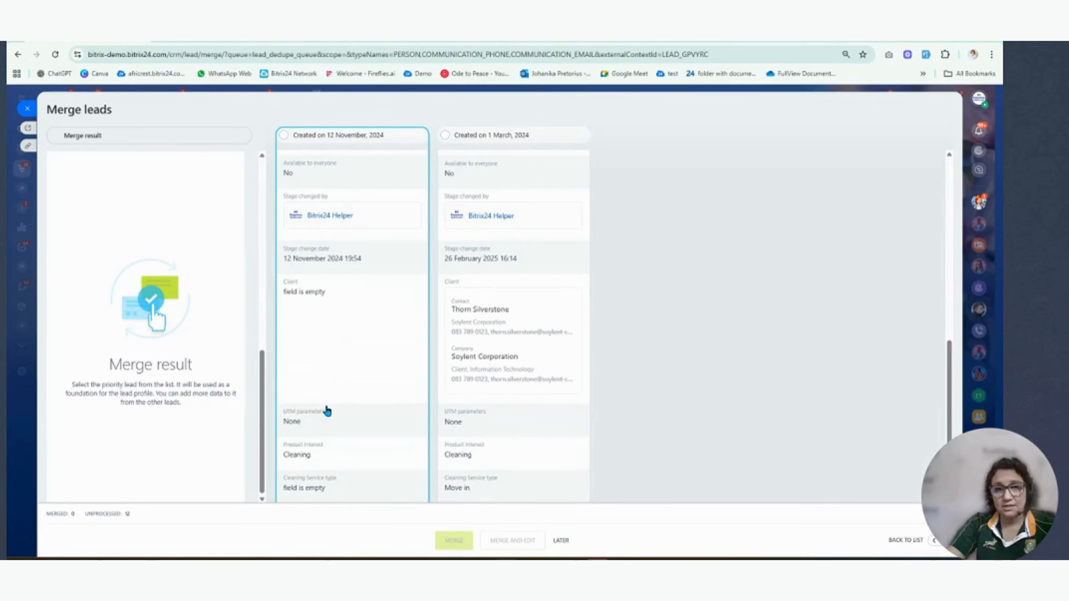
scroll(686, 356, down, 1)
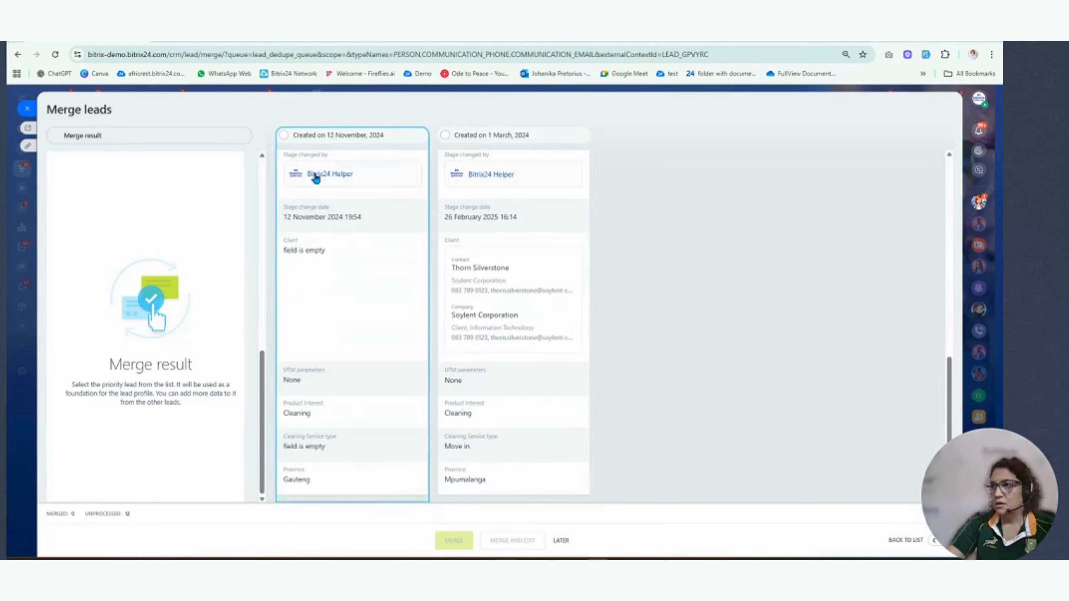
scroll(401, 399, up, 8)
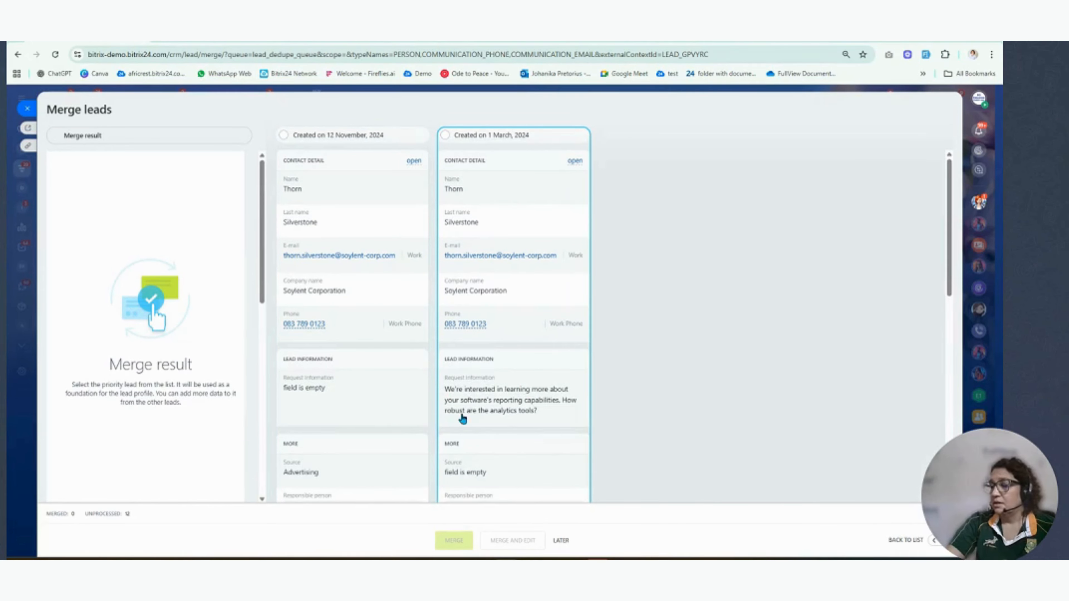
click(446, 136)
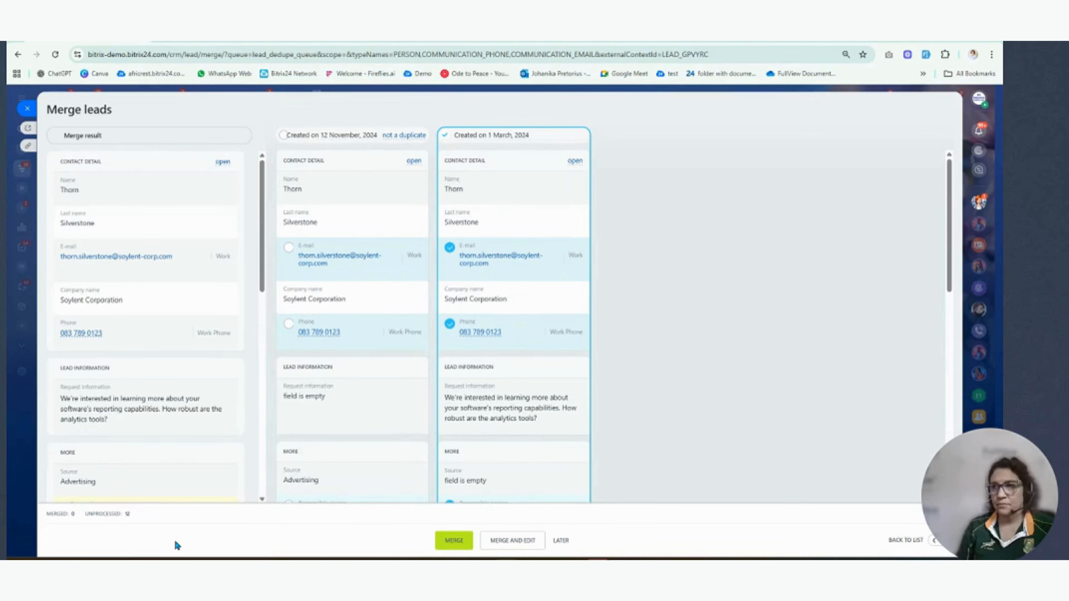
- Use the province Gauteng from the lead created on 12 November, 2024 in the merge result and merge the two leads
scroll(167, 226, down, 5)
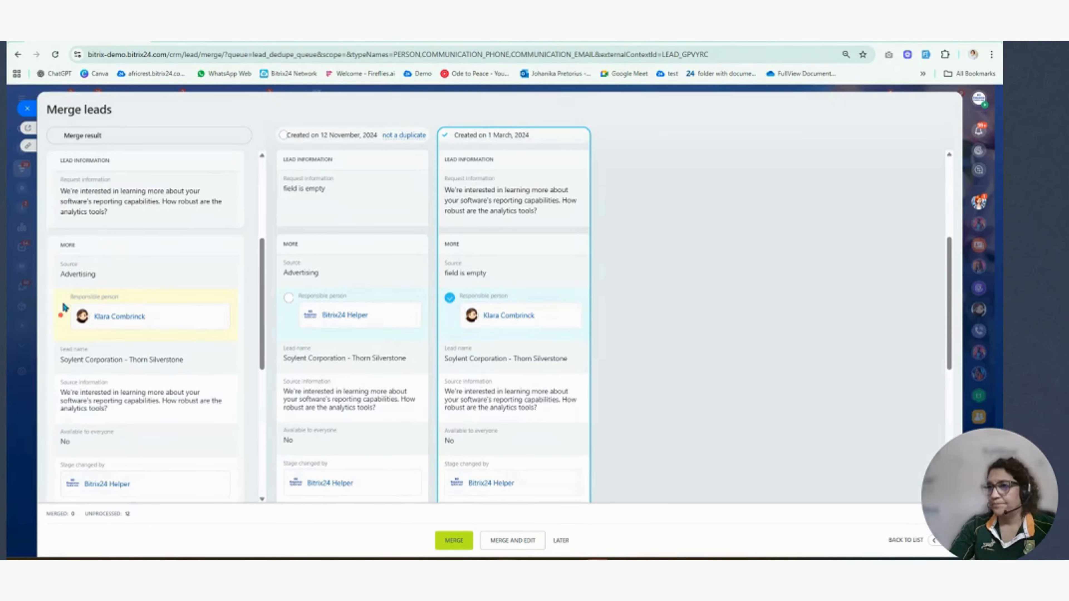
scroll(194, 263, down, 6)
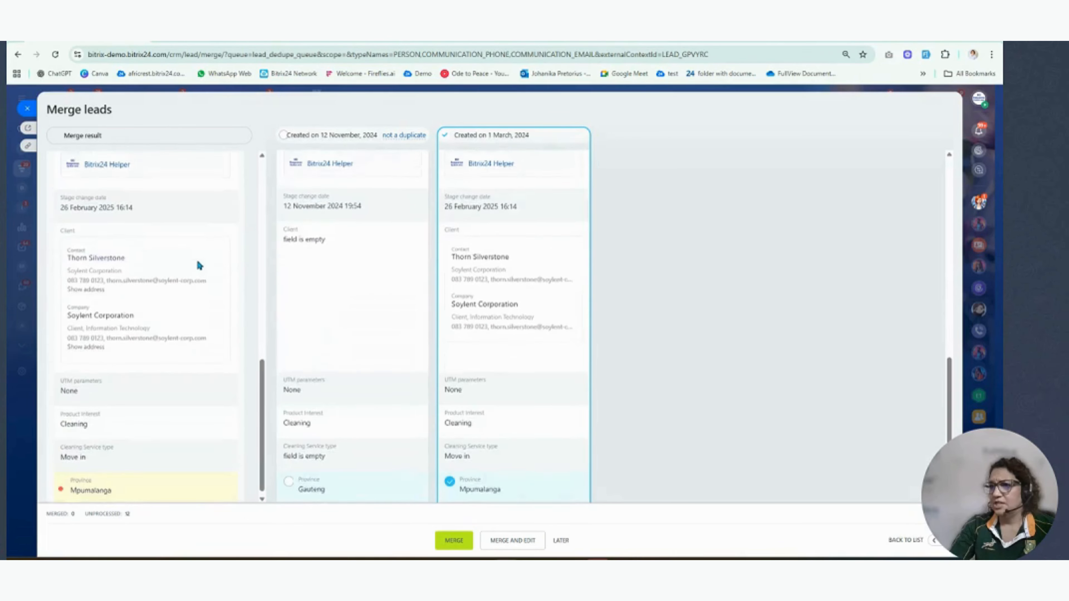
scroll(198, 266, down, 1)
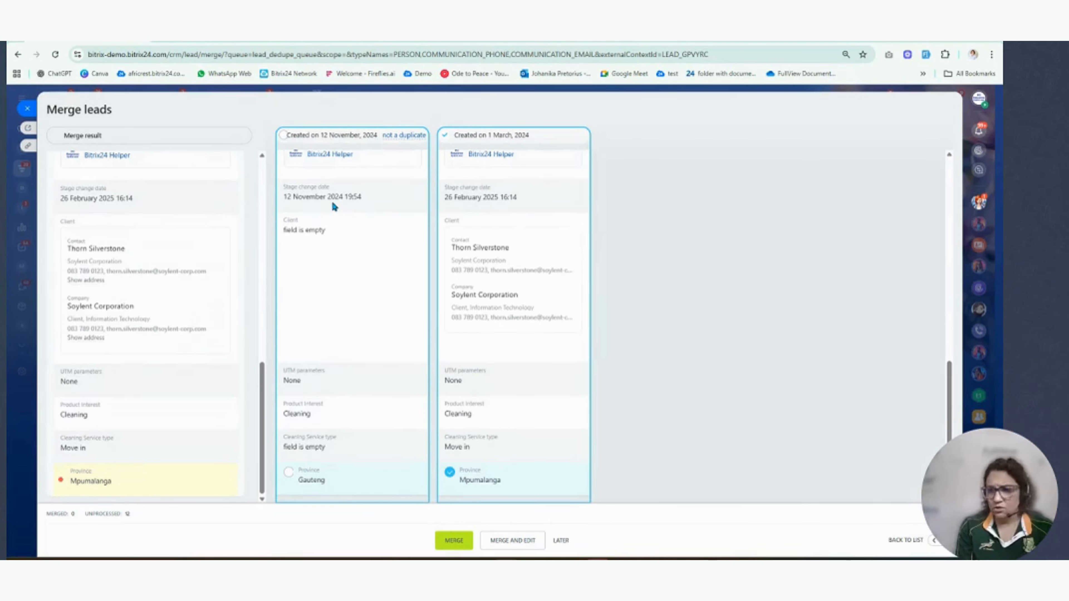
click(288, 473)
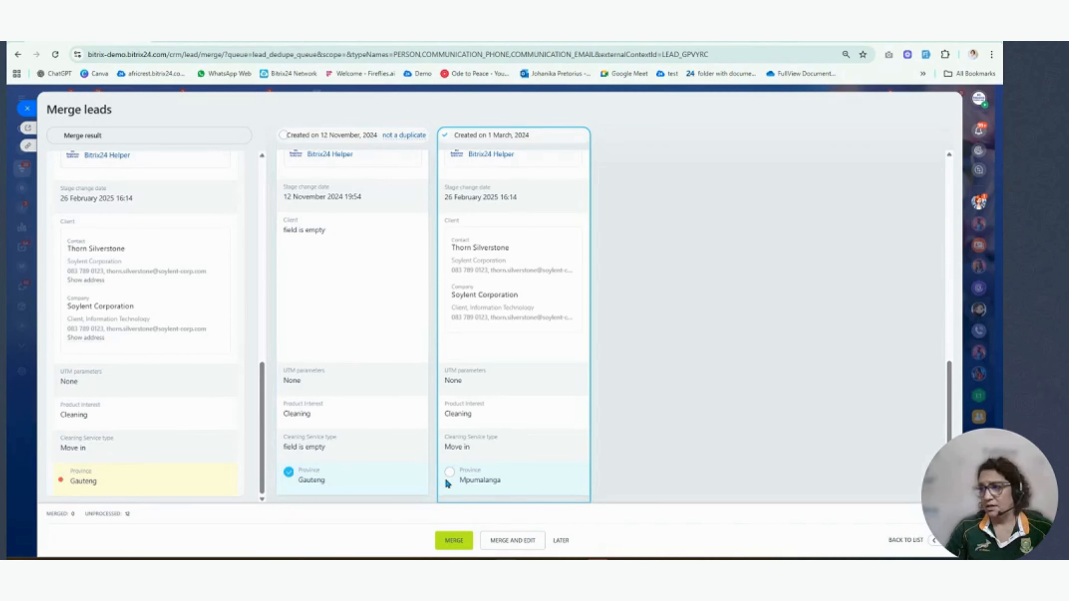
click(451, 540)
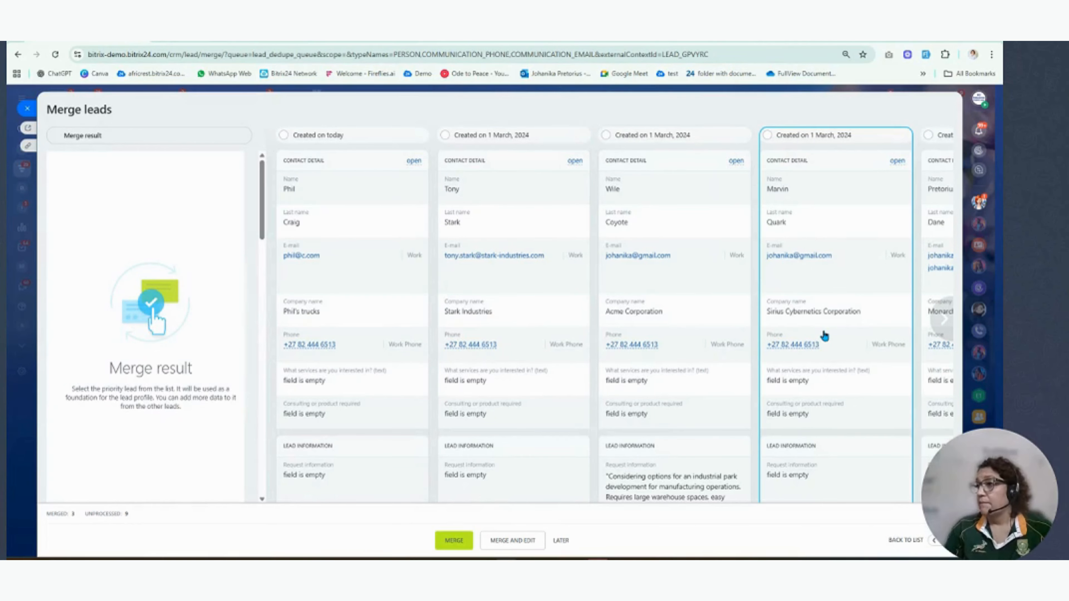
- Look through all leads in the next duplicate group and postpone merging that group
click(941, 319)
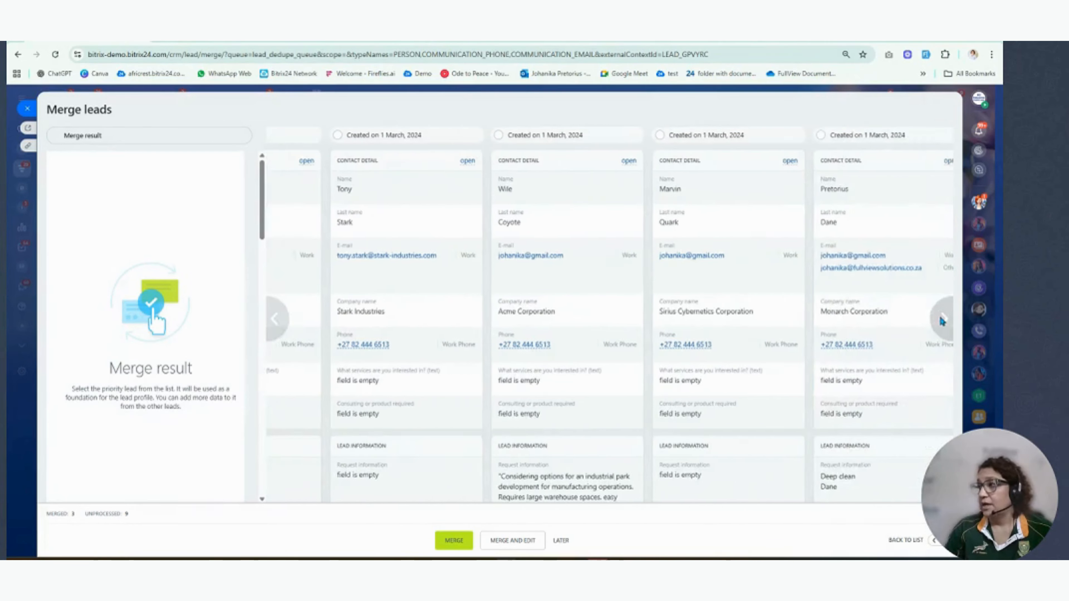
click(940, 319)
click(940, 318)
click(941, 319)
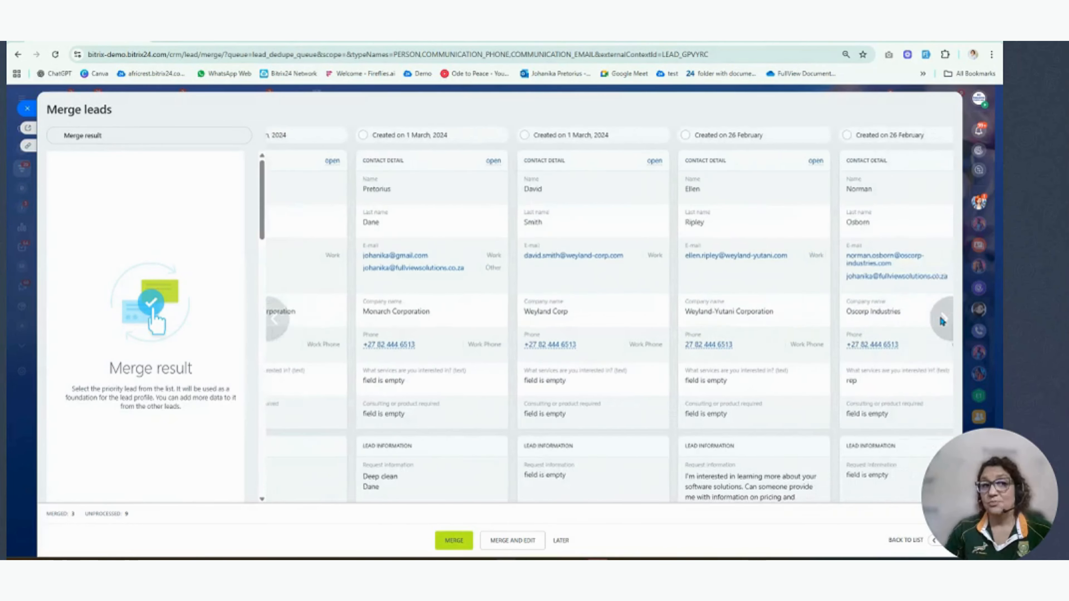
click(942, 321)
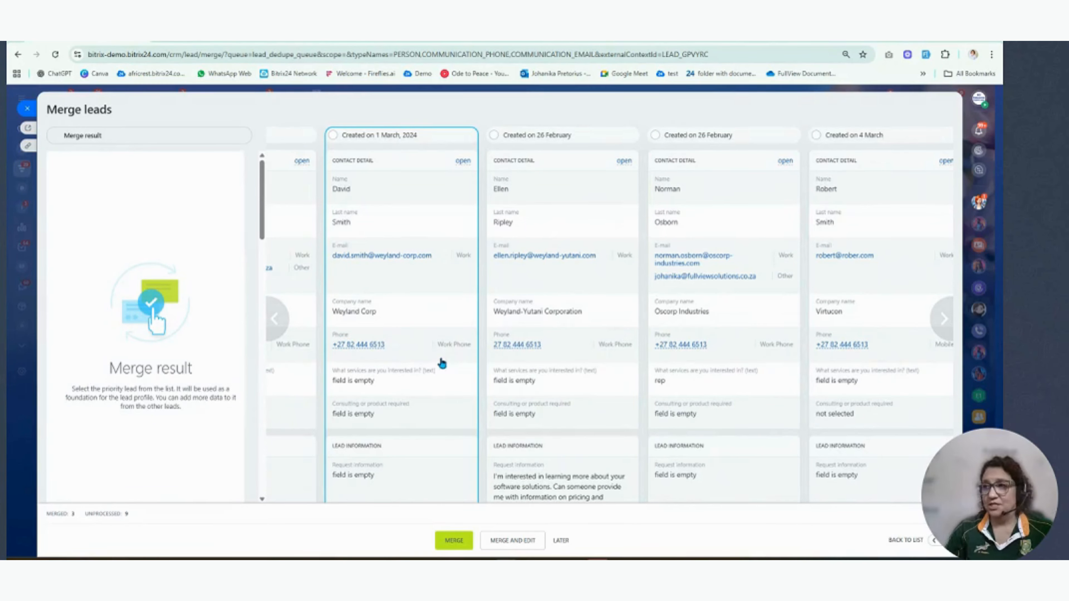
click(276, 319)
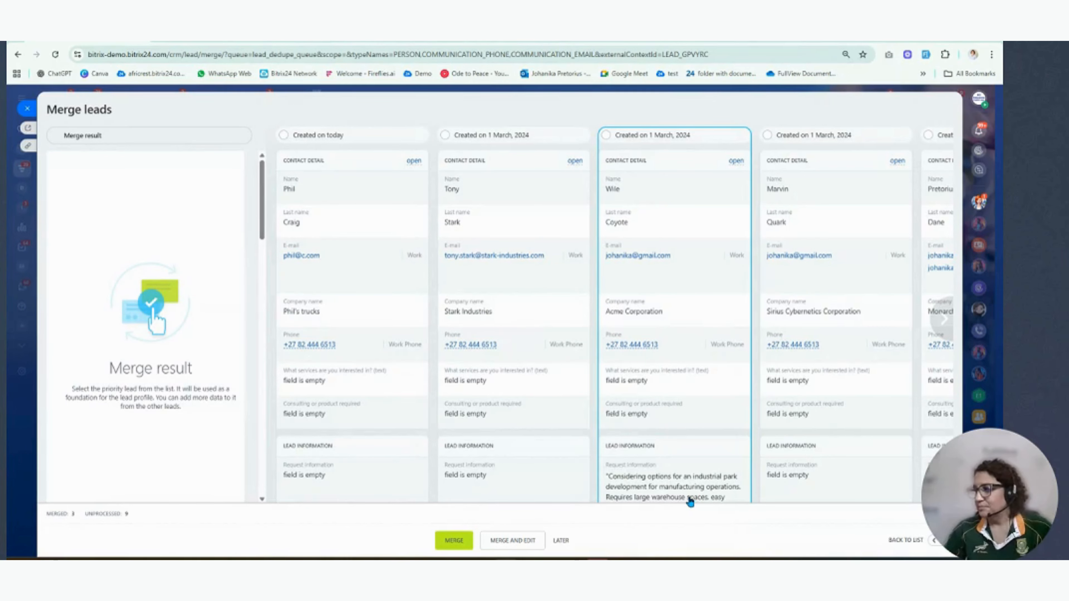
click(561, 541)
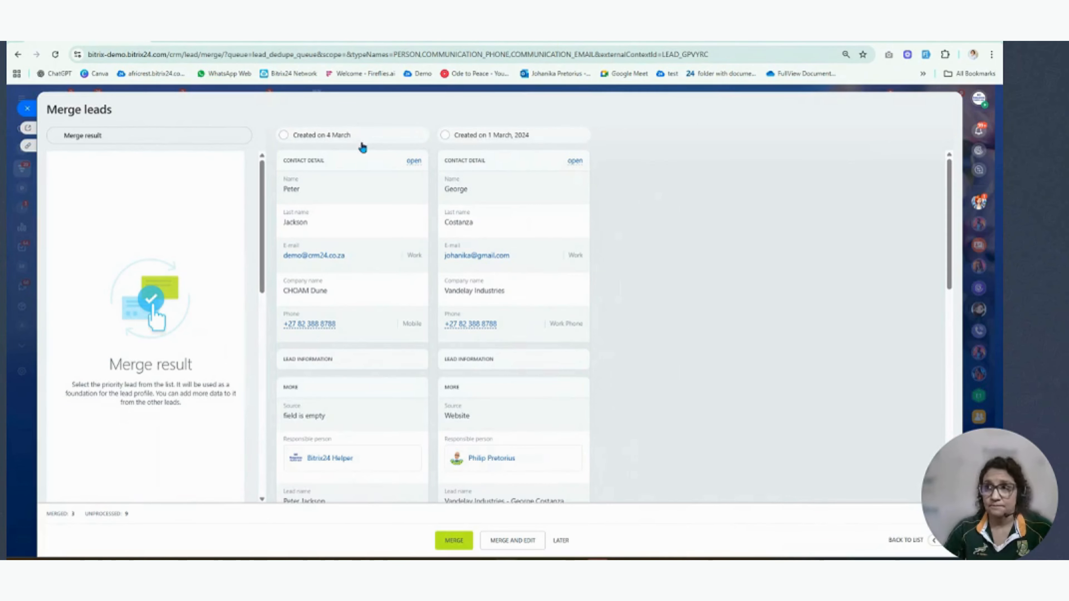
- Close the lead merge form and the duplicate wizard to return to the Leads kanban board
click(27, 109)
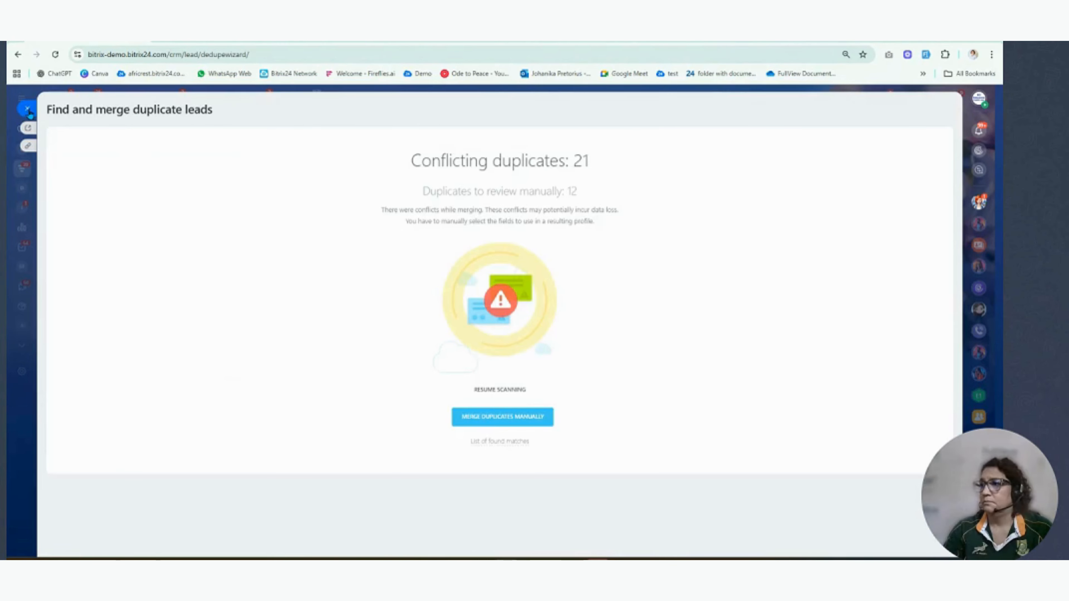
click(28, 108)
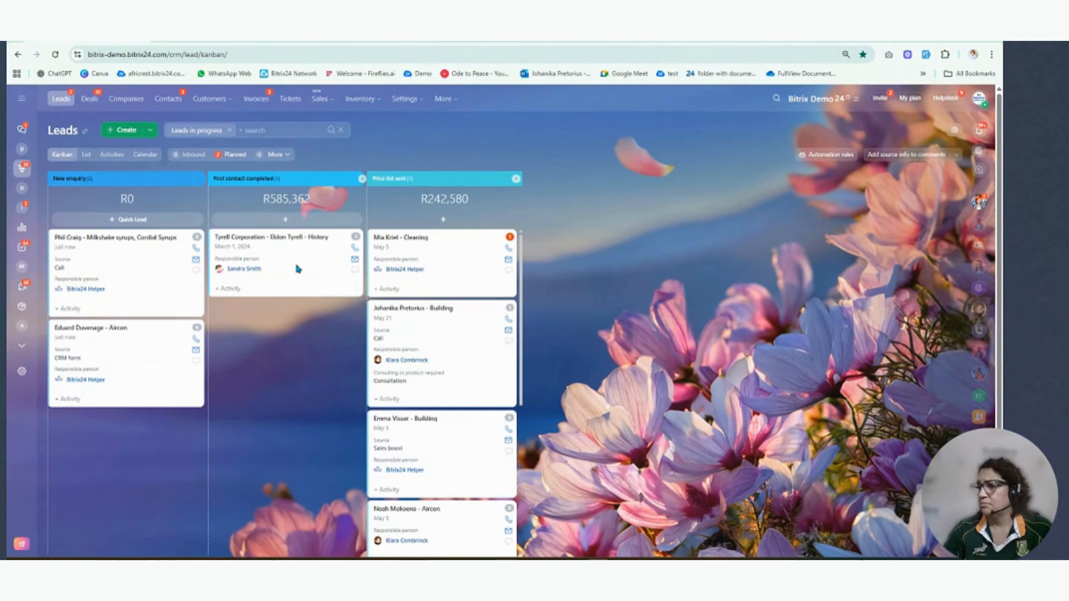
- Select the February 26 website lead under Price list sent and the milkshake syrups lead under New enquiry, and start merging them
click(297, 269)
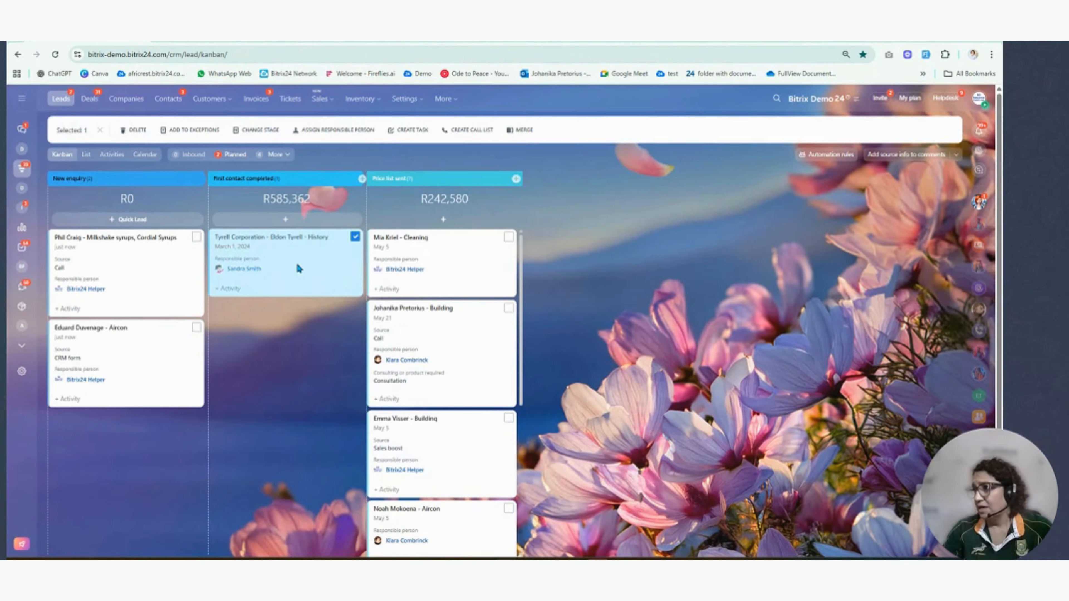
click(297, 269)
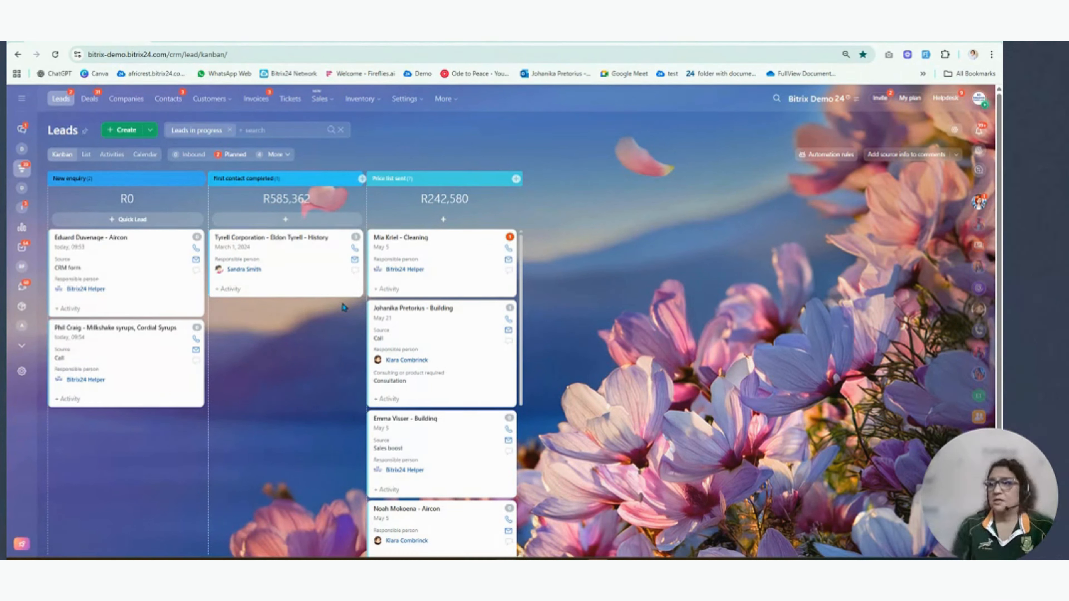
scroll(497, 414, down, 2)
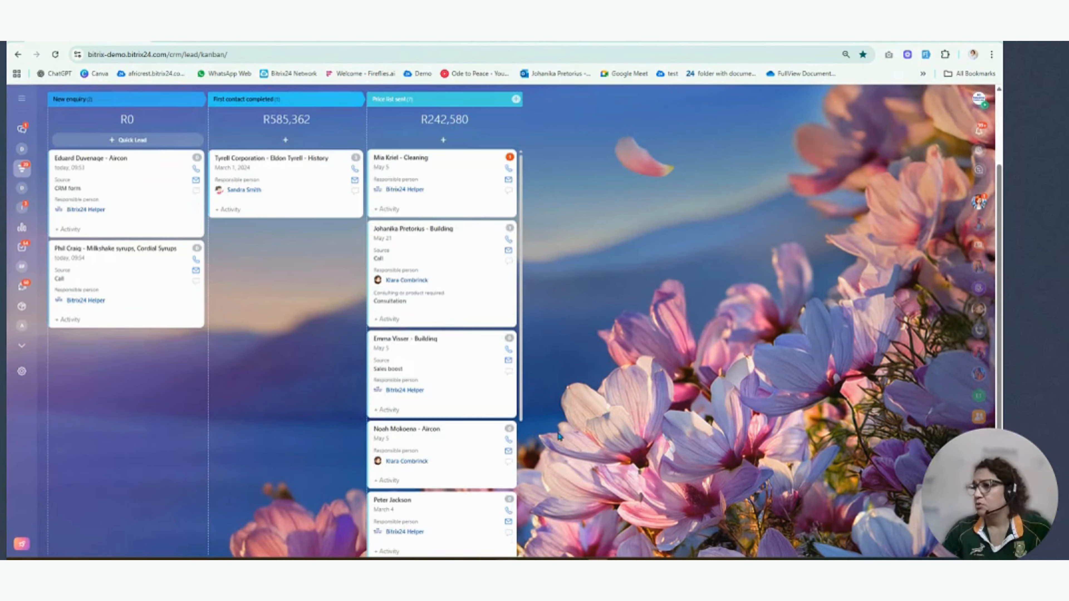
scroll(440, 507, down, 5)
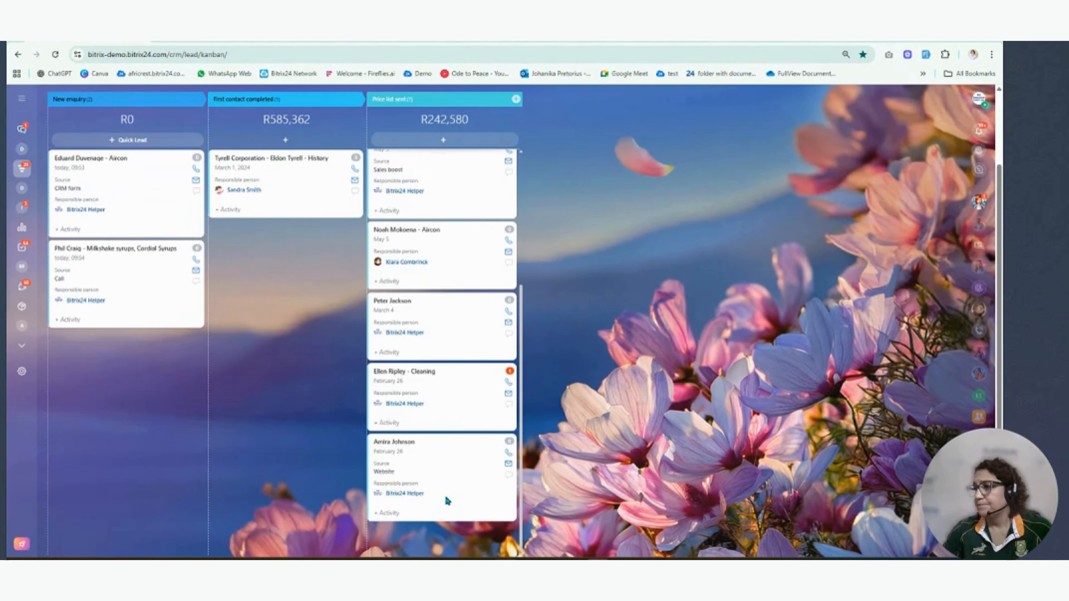
ctrl+click(440, 465)
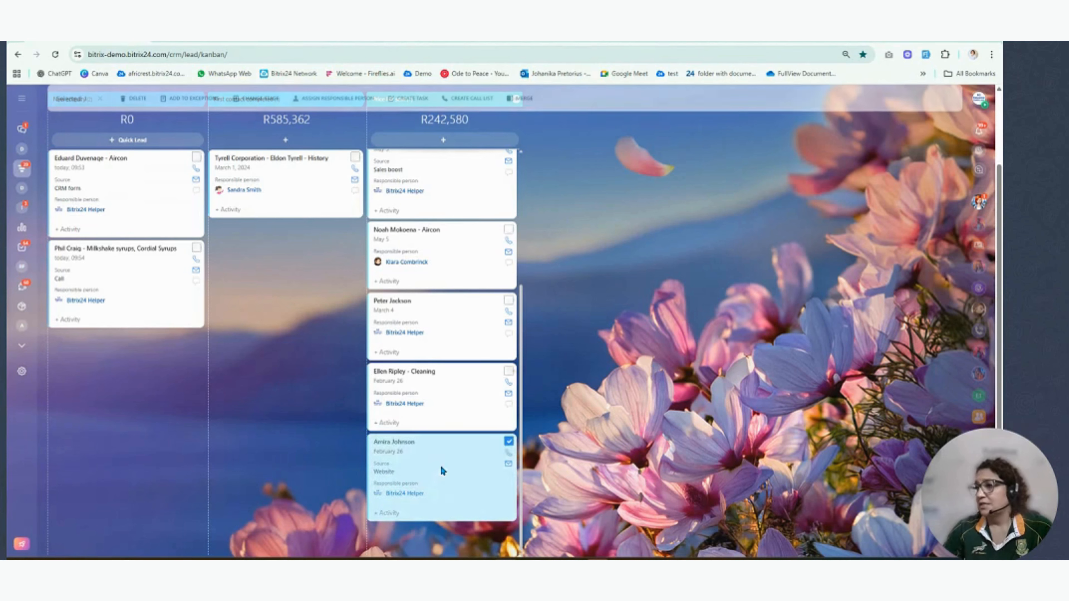
ctrl+click(165, 300)
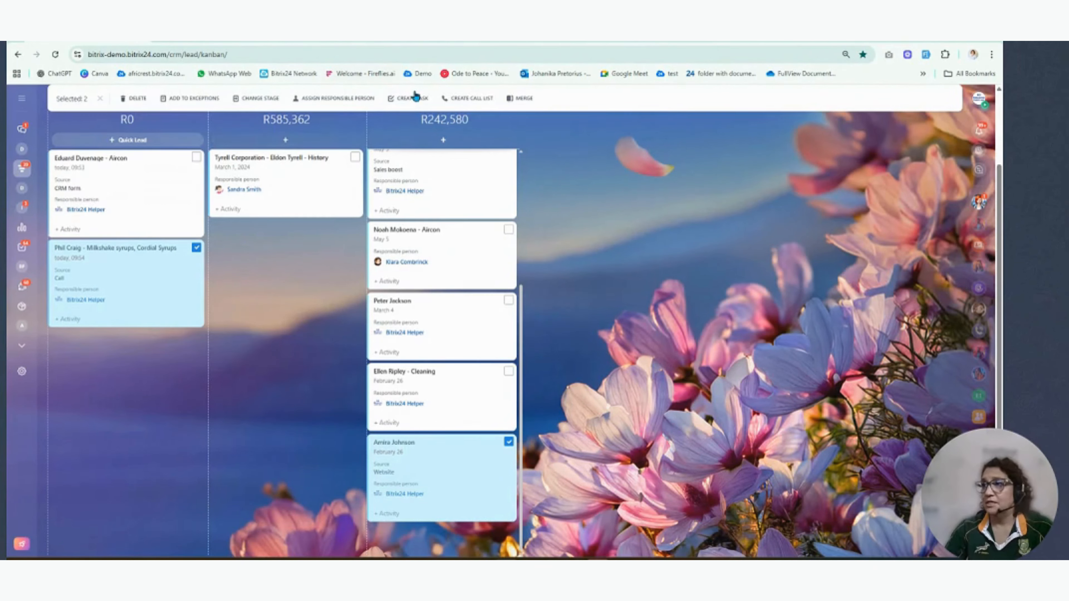
click(523, 100)
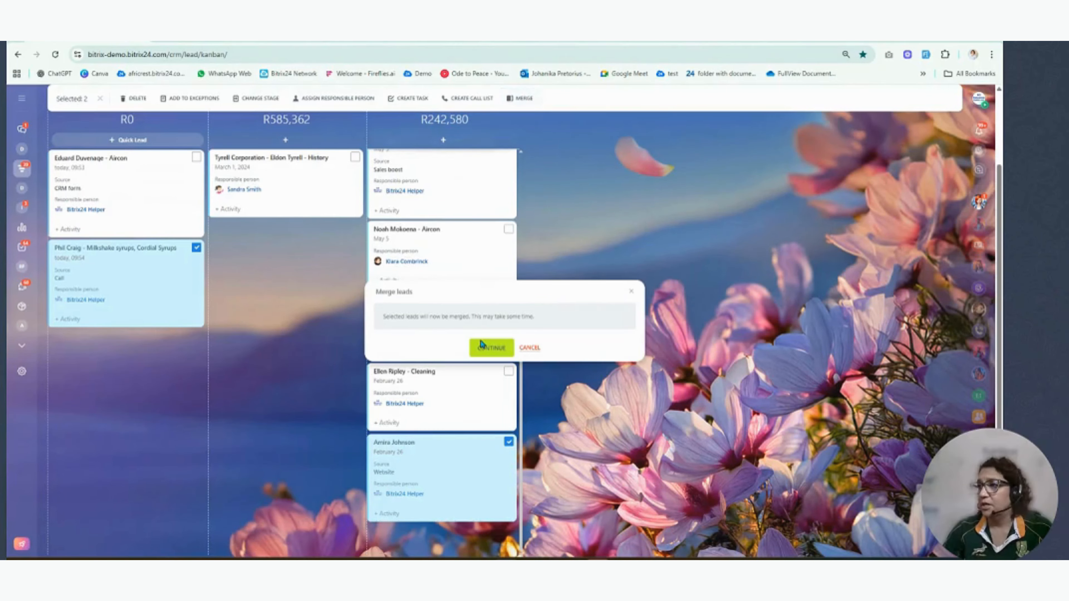
click(486, 349)
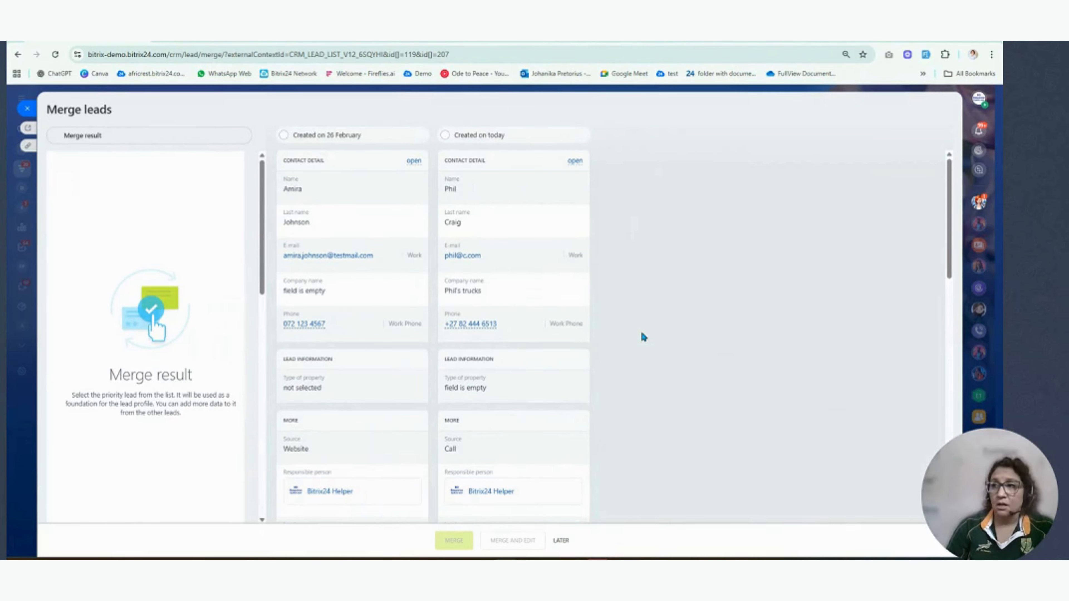
- Choose the lead created on 26 February as the priority lead, review the merge result and close the form without merging
click(284, 136)
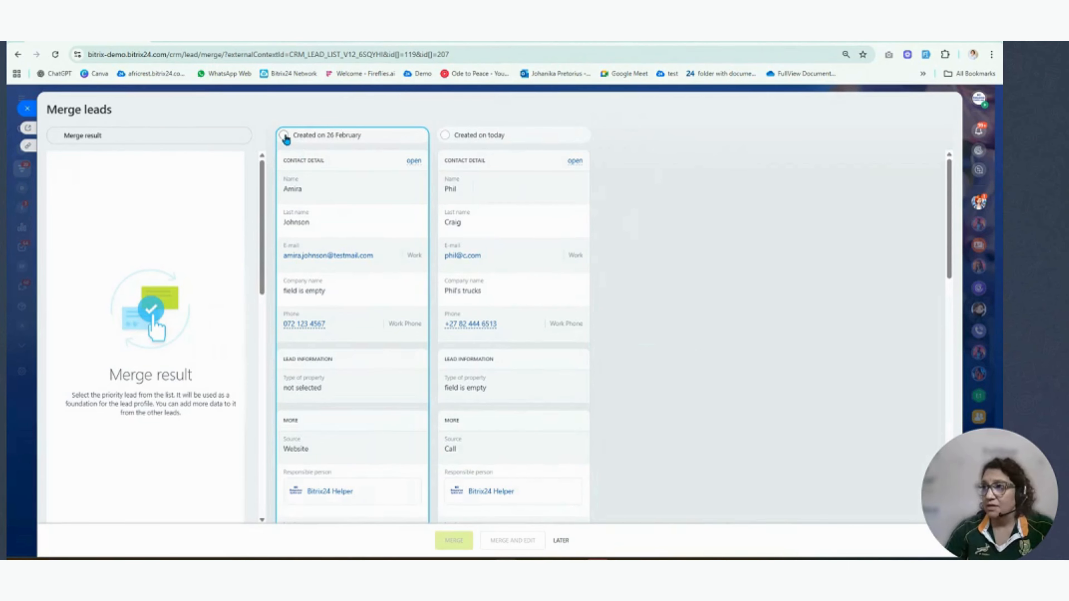
scroll(364, 476, down, 8)
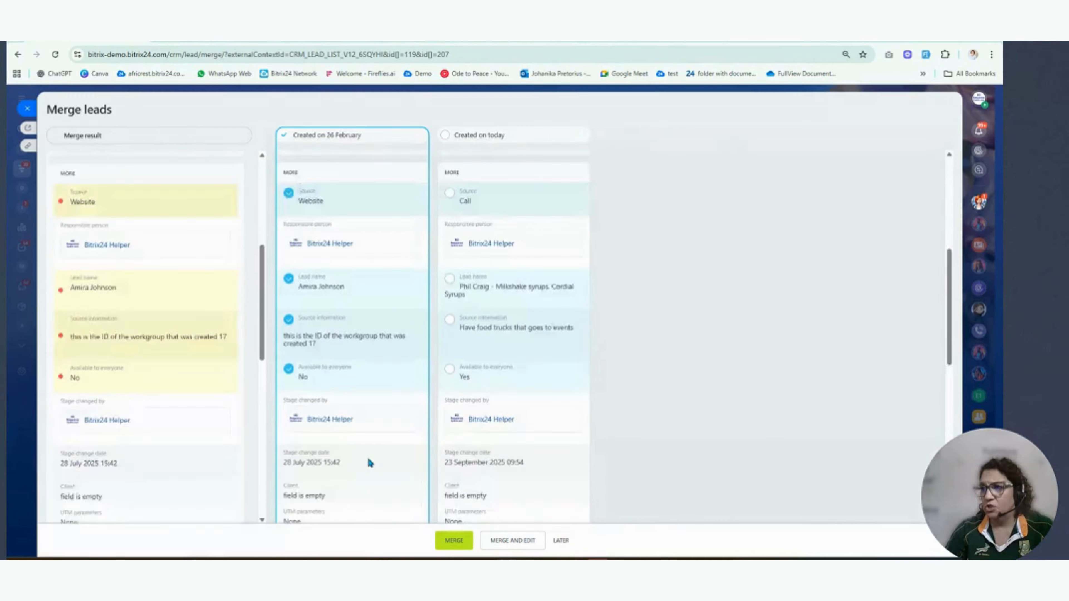
scroll(369, 460, down, 9)
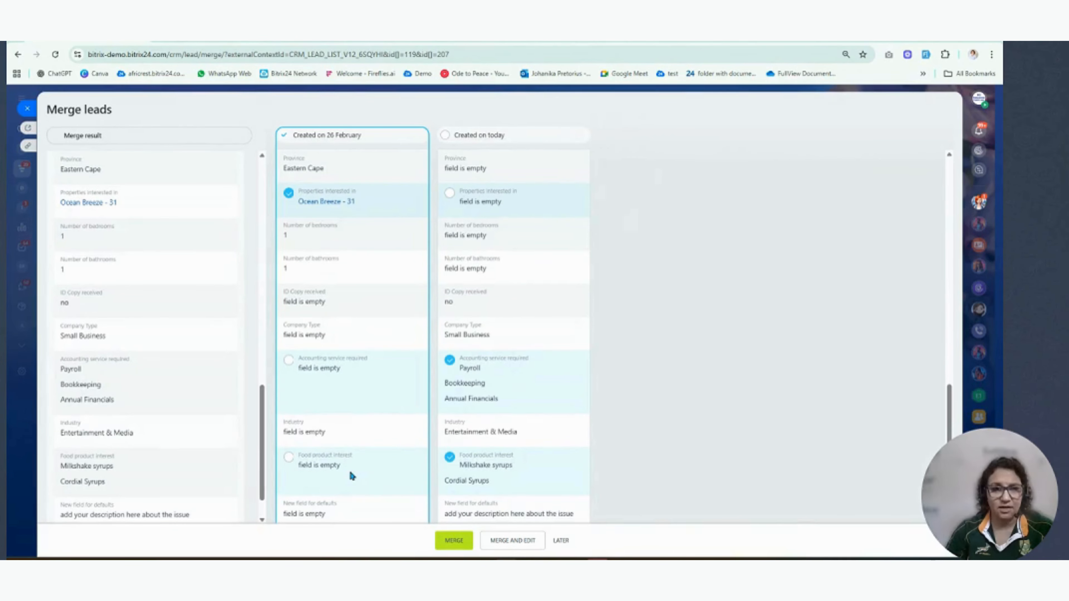
click(27, 109)
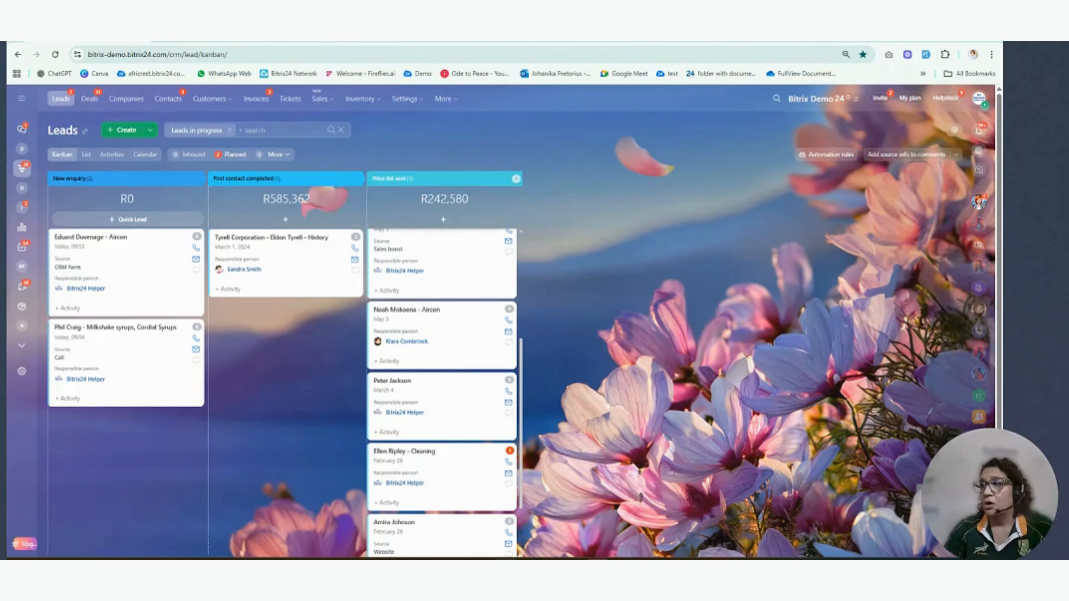
- Go through the Contacts and Companies lists and open the settings options of each
click(343, 41)
click(449, 42)
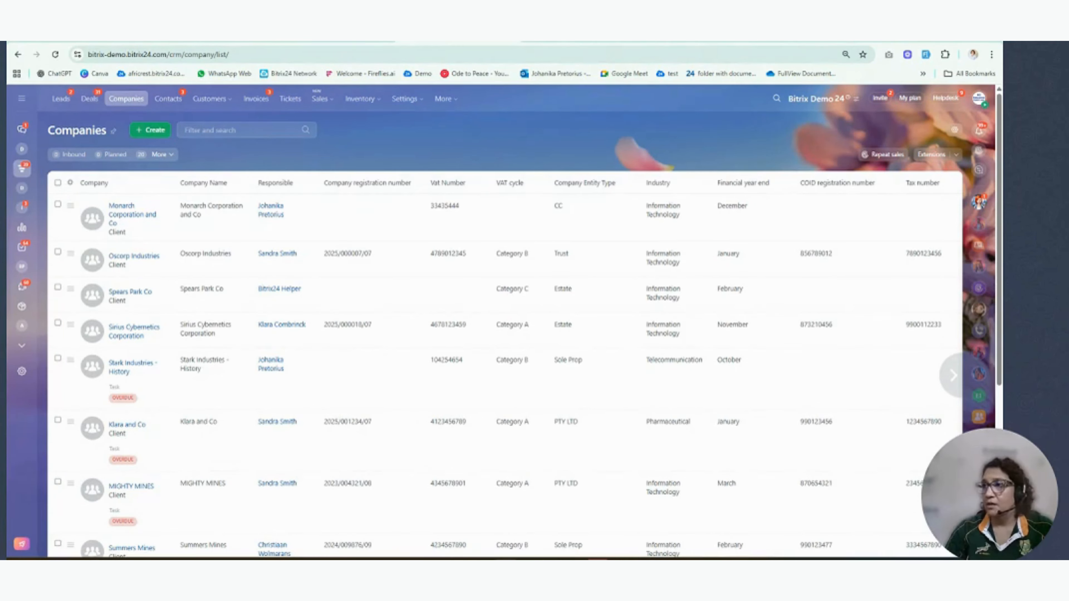
click(345, 41)
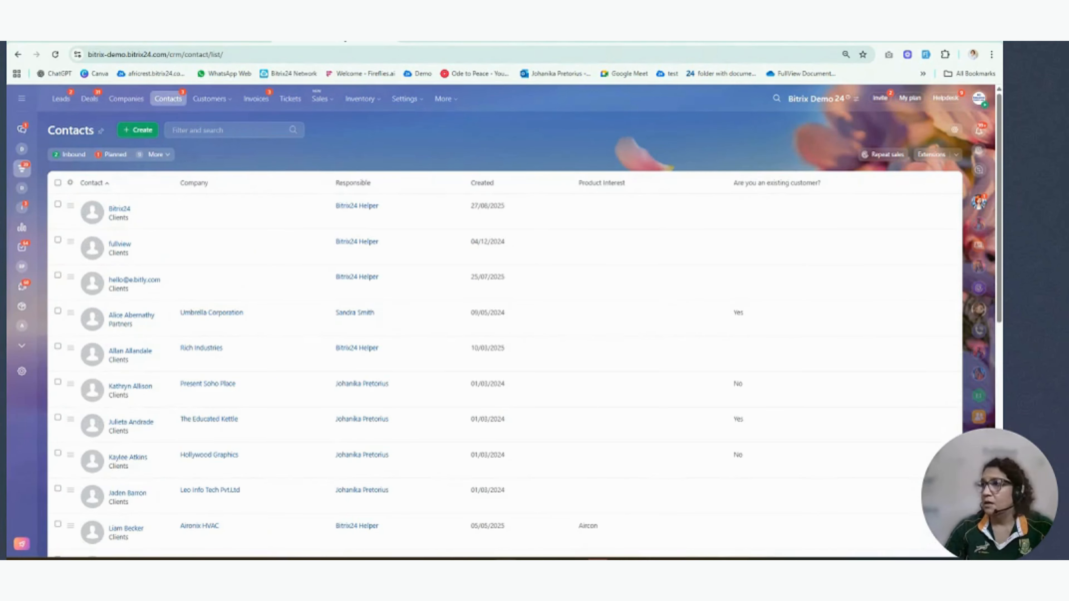
click(955, 131)
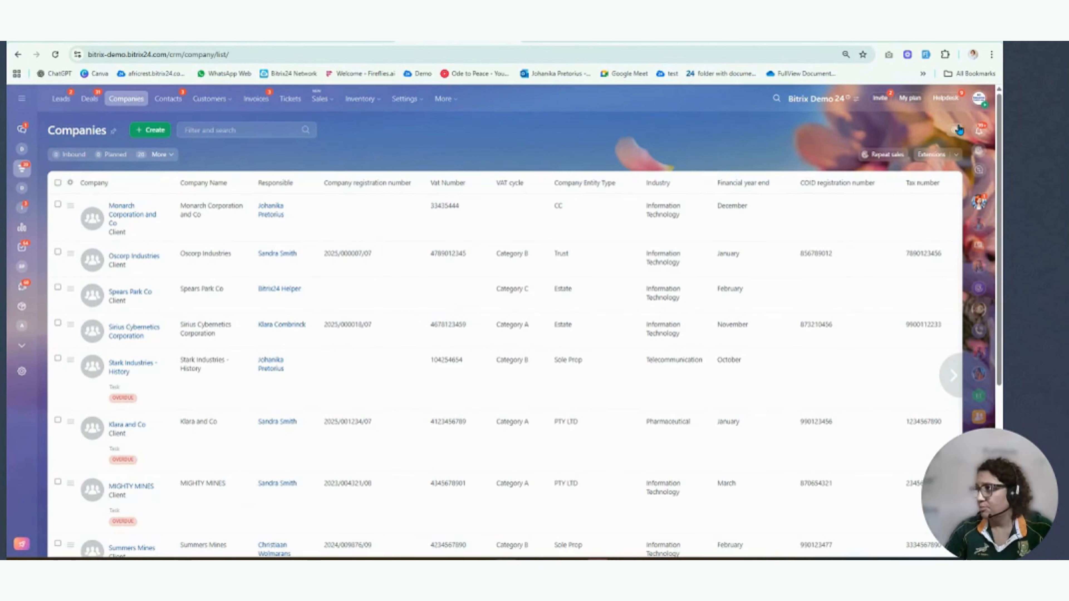
click(957, 131)
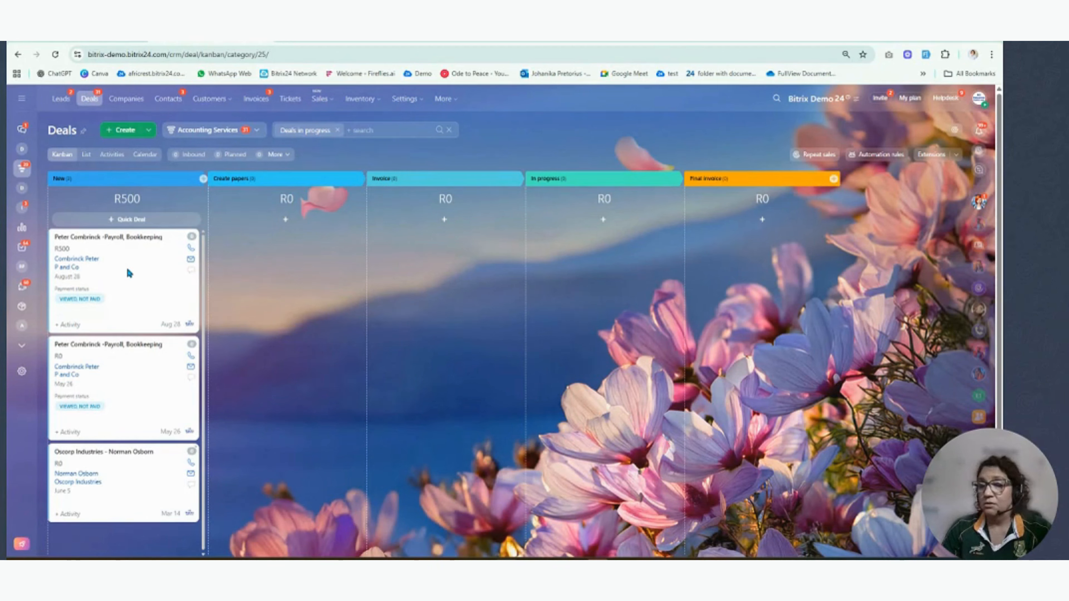
- Select the two Payroll, Bookkeeping deals in the New stage of the Accounting Services pipeline and merge them
ctrl+click(140, 279)
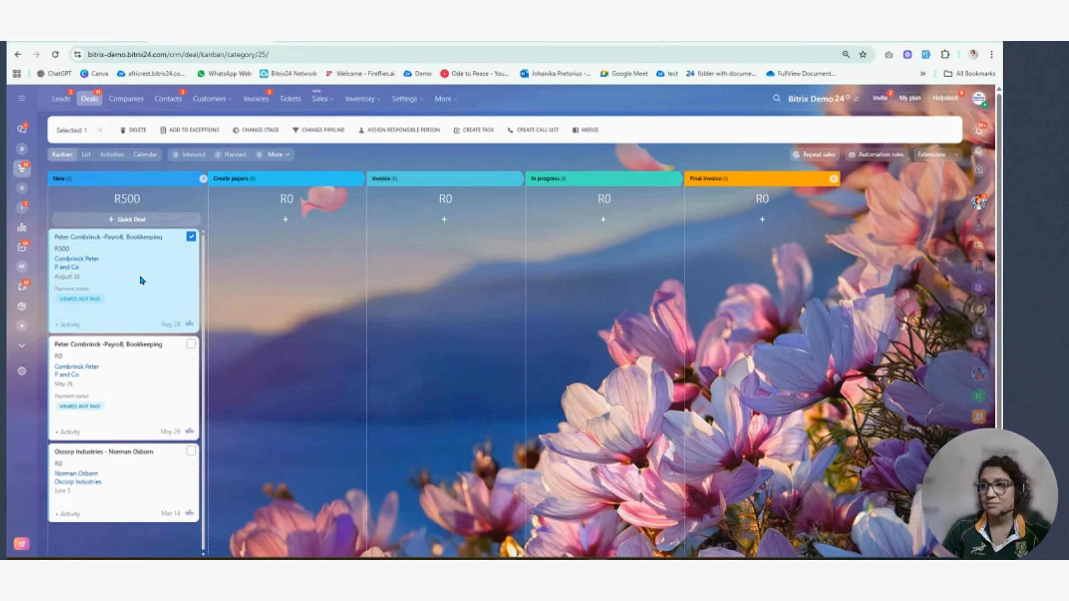
ctrl+click(145, 399)
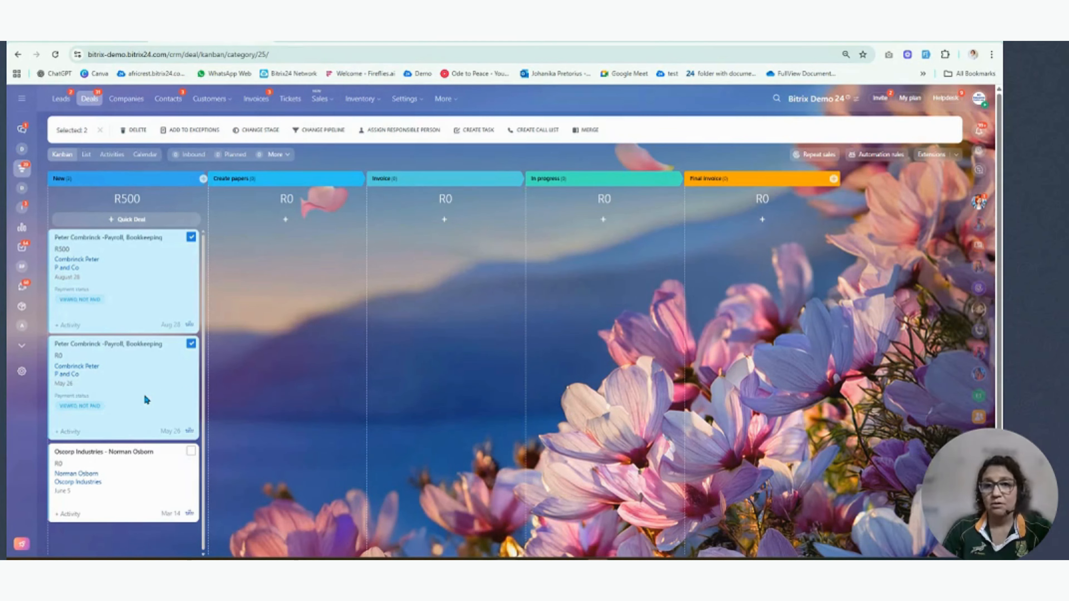
click(588, 133)
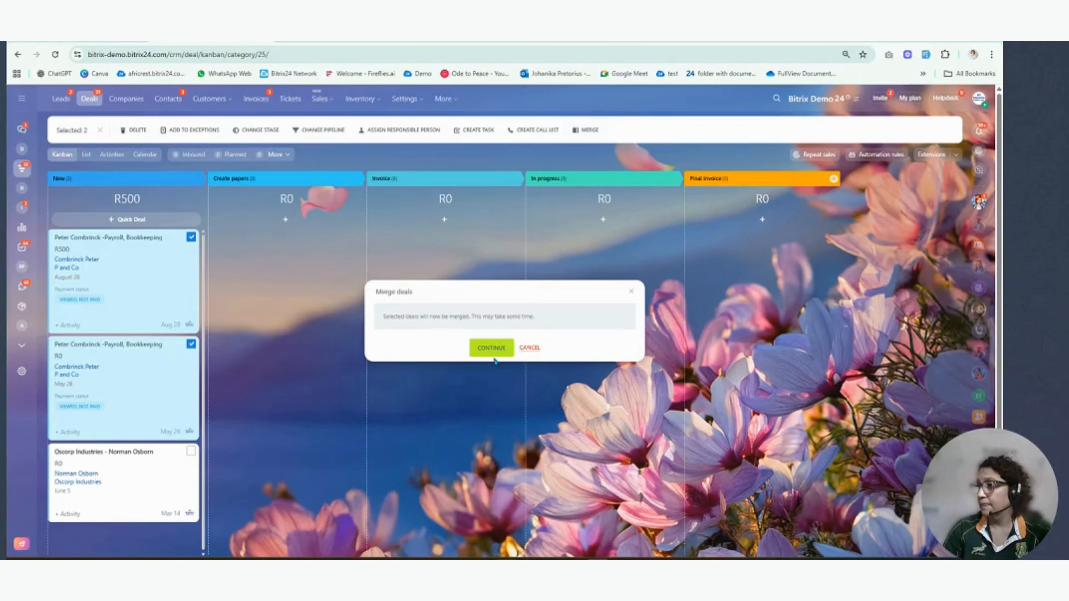
click(491, 348)
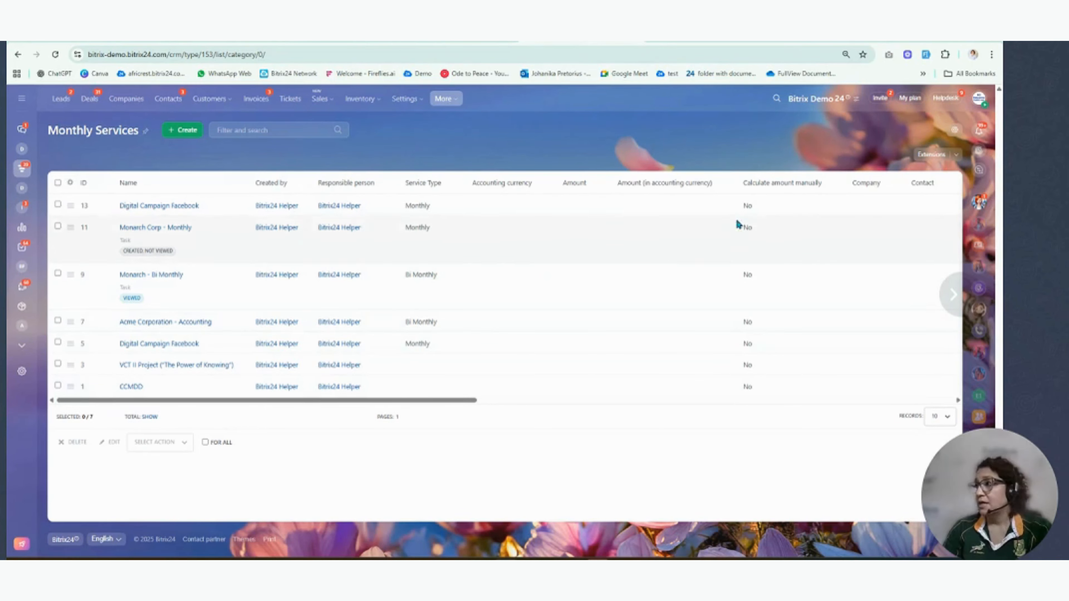
- Check the settings options of Monthly Services, select the Monarch Corp - Monthly and Monarch - Bi Monthly items and start merging them
click(958, 131)
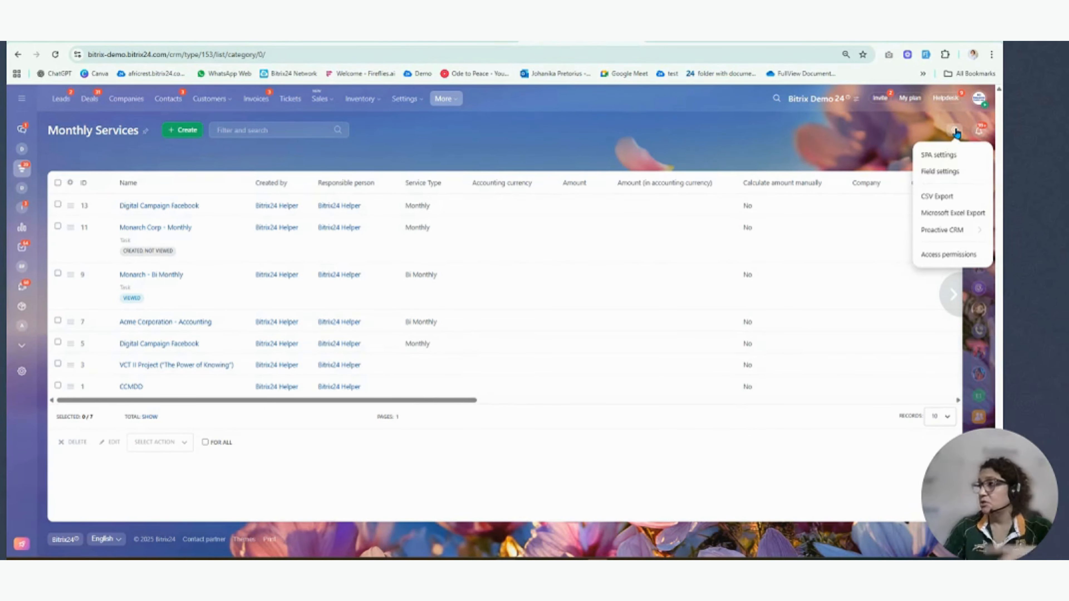
click(449, 139)
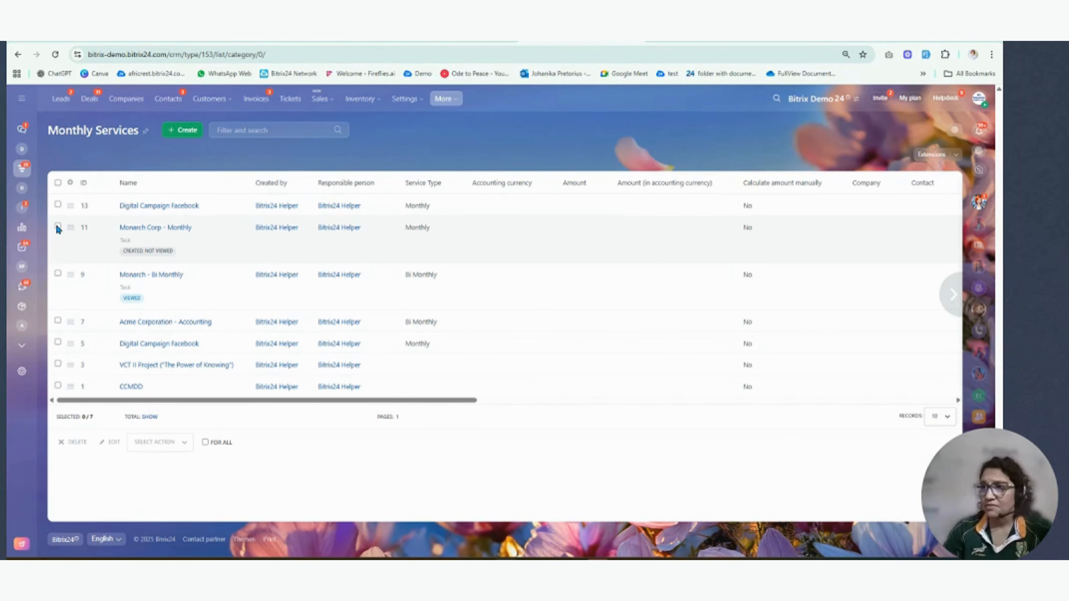
click(58, 227)
click(59, 274)
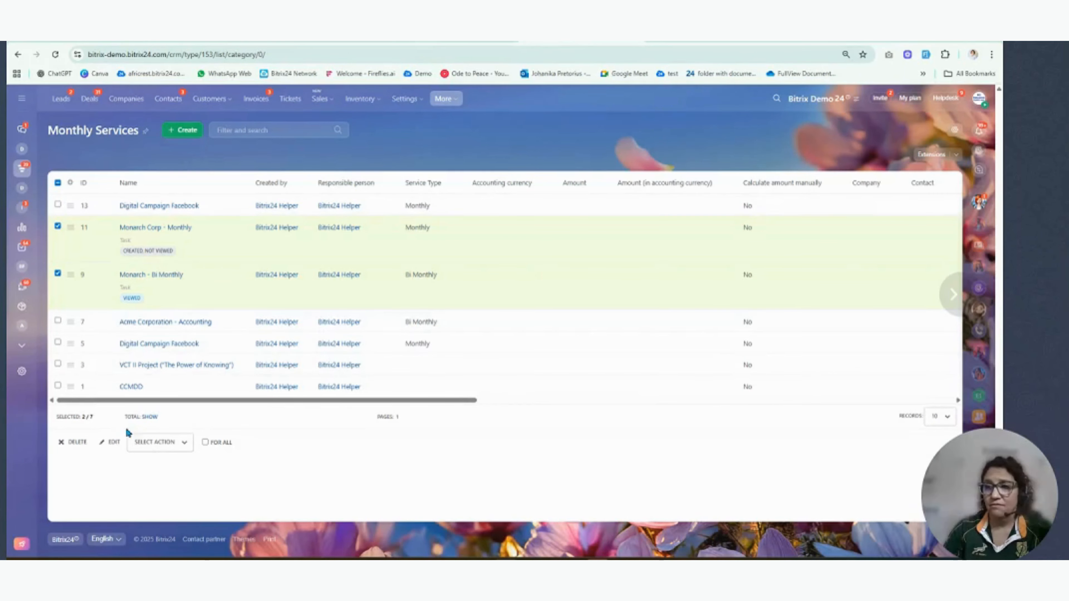
click(189, 443)
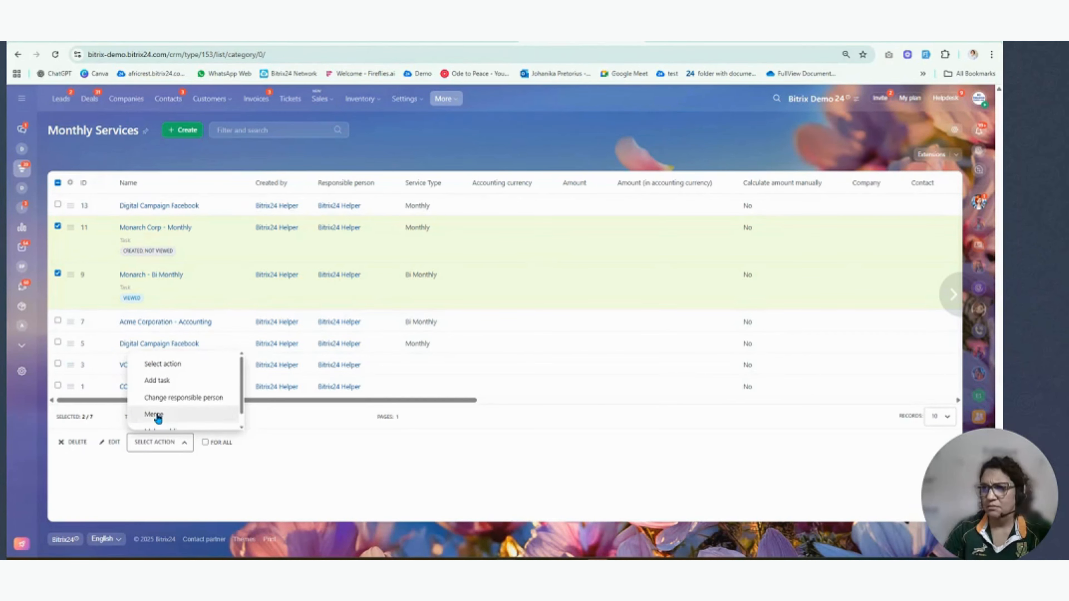
click(155, 415)
click(202, 443)
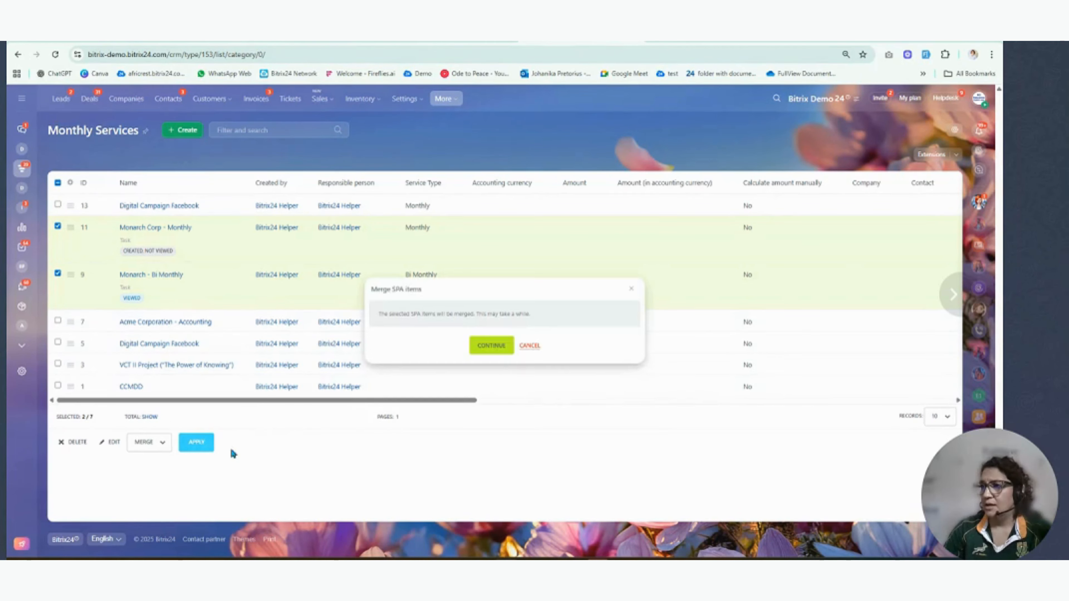
click(497, 340)
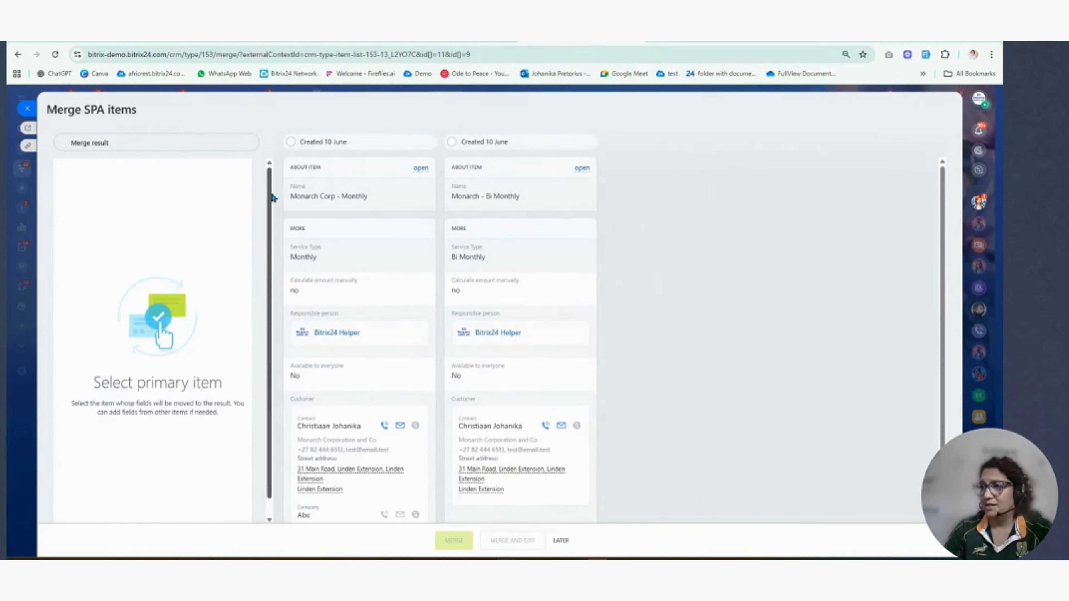
- Make Monarch Corp - Monthly the primary item, use the service type Bi Monthly from the other item, and merge the two
click(290, 143)
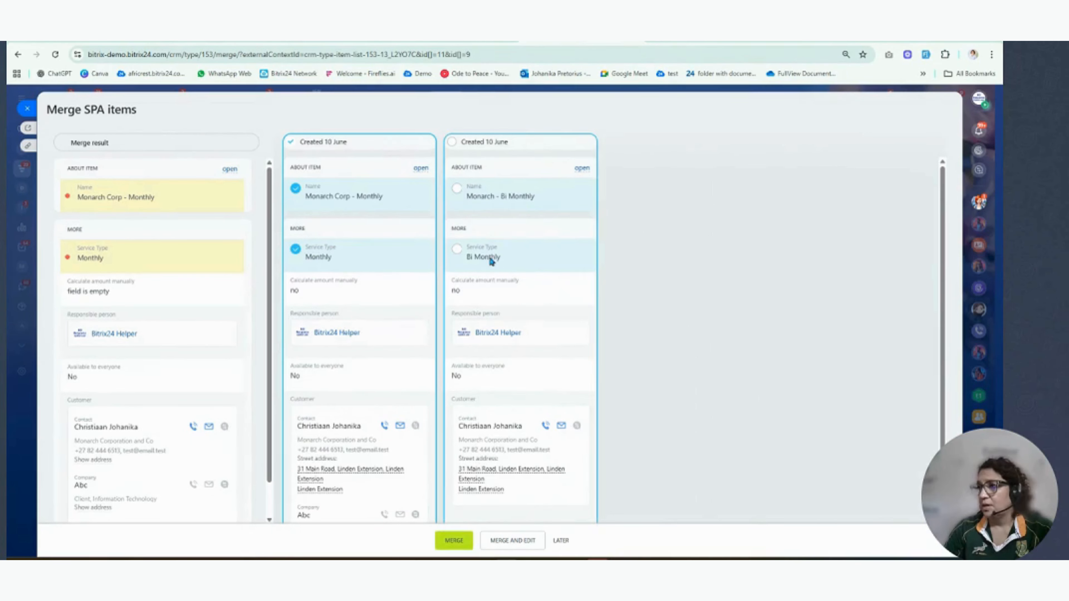
click(457, 249)
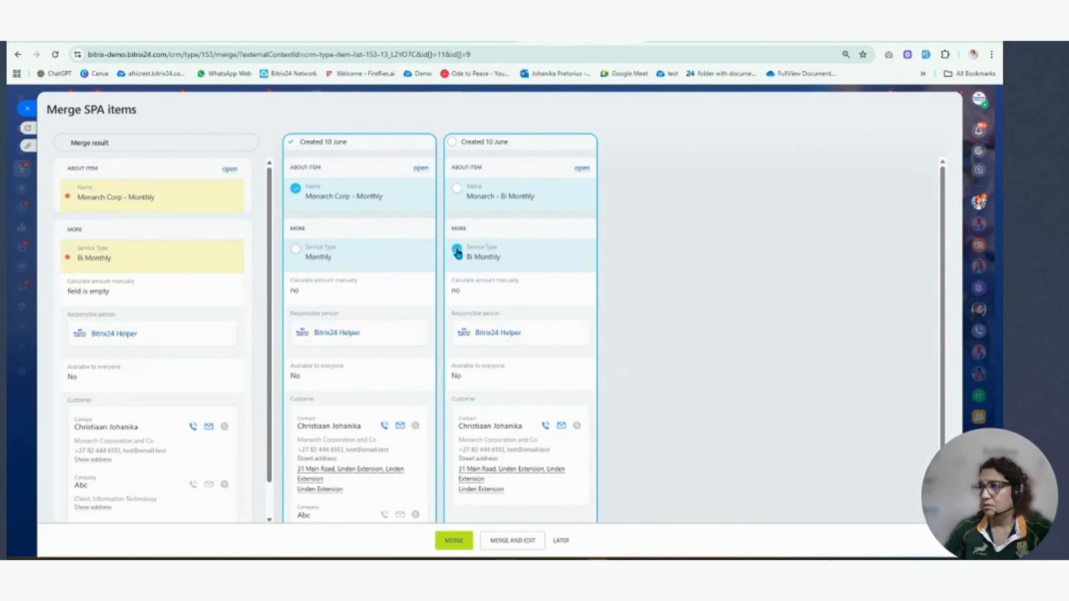
click(454, 540)
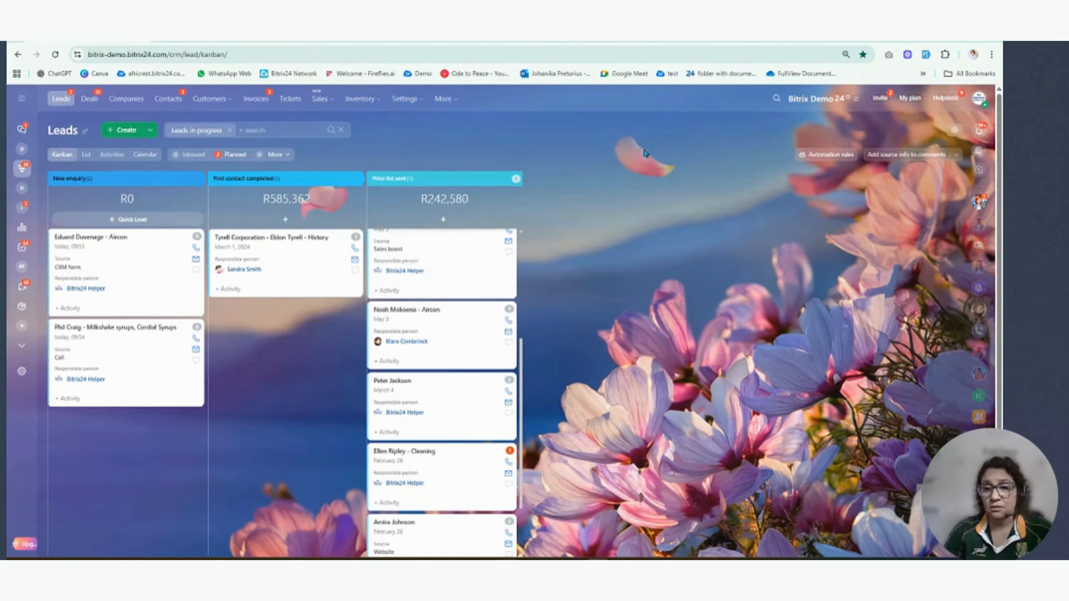
- Open Find and merge duplicates for leads, view the schedule options for running the duplicate finder, and close the dialog without saving
click(956, 130)
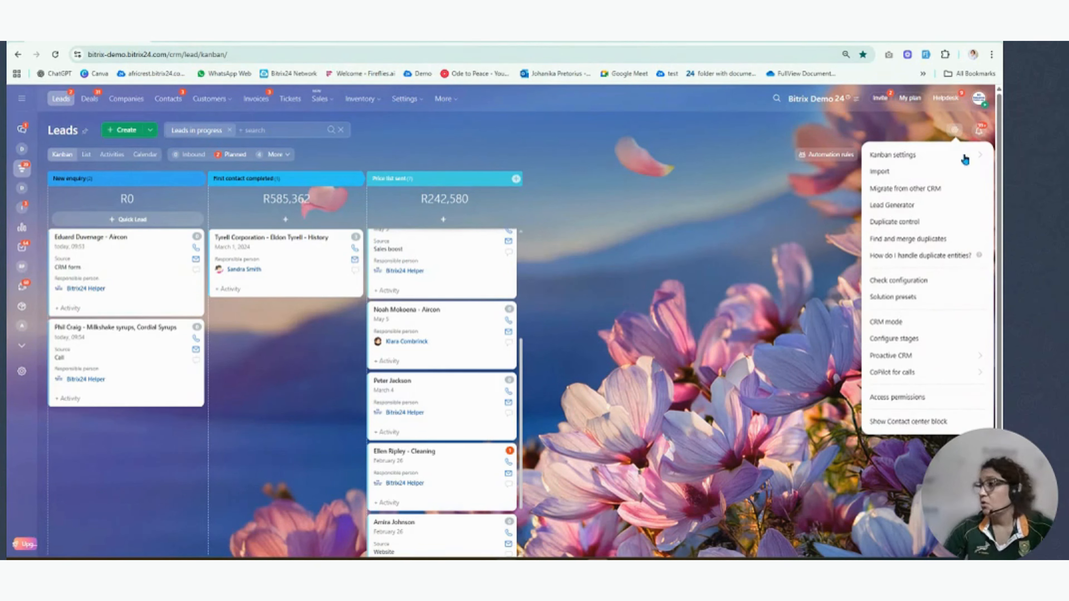
click(925, 244)
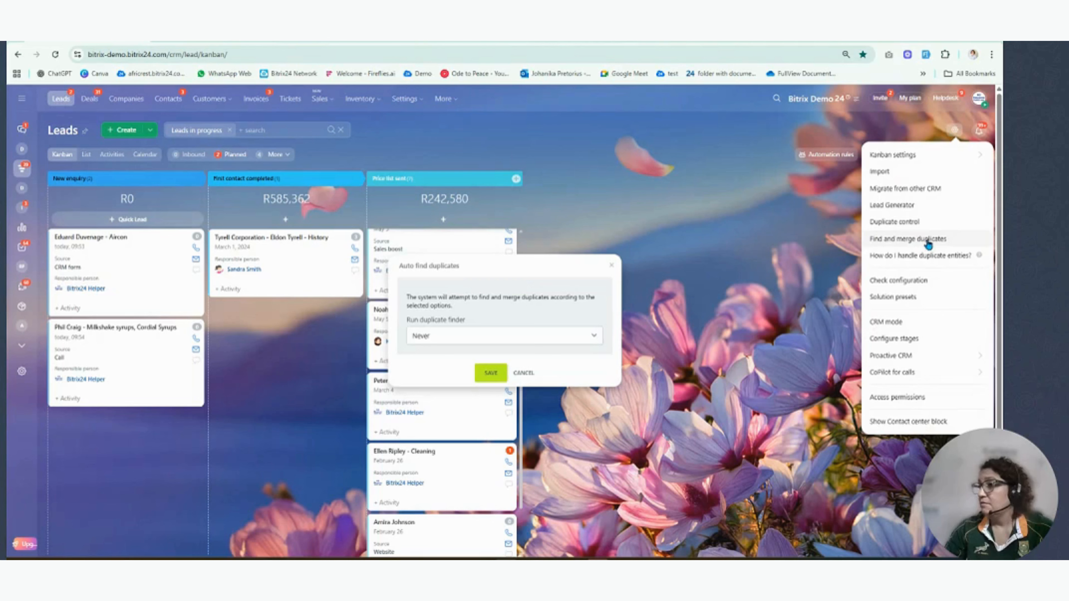
click(503, 336)
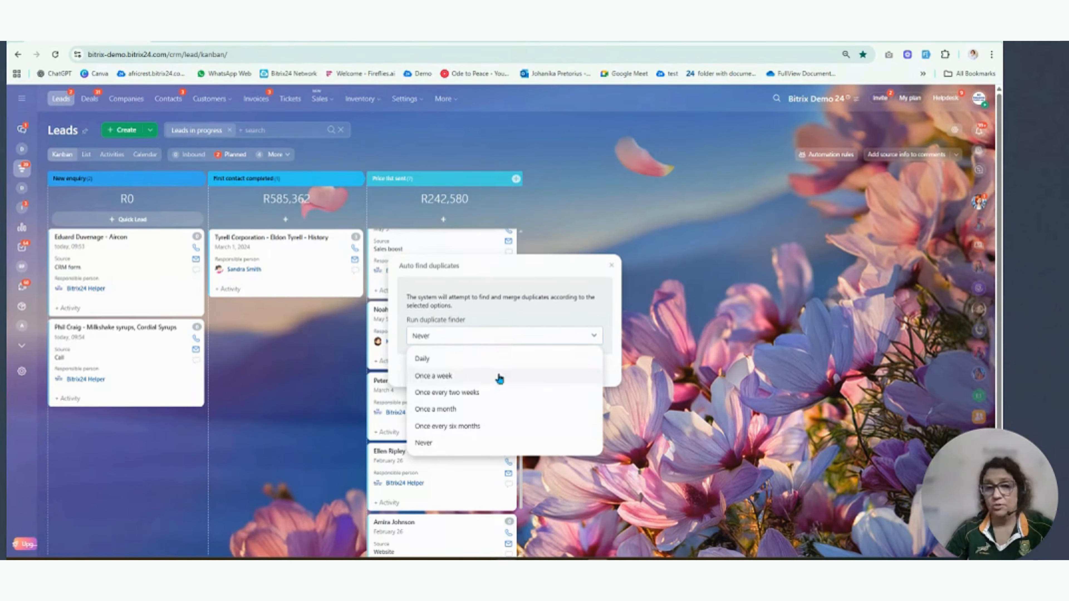
click(750, 289)
click(610, 266)
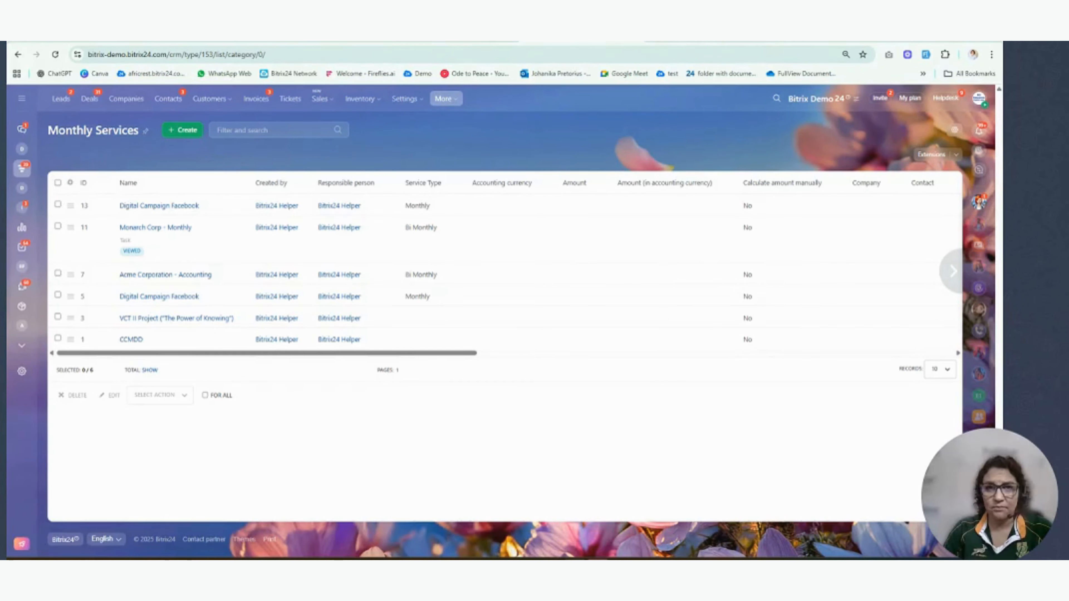
- Bring up the window with the FullView Field Comparison Tool and maximize it
drag(1, 139, 573, 74)
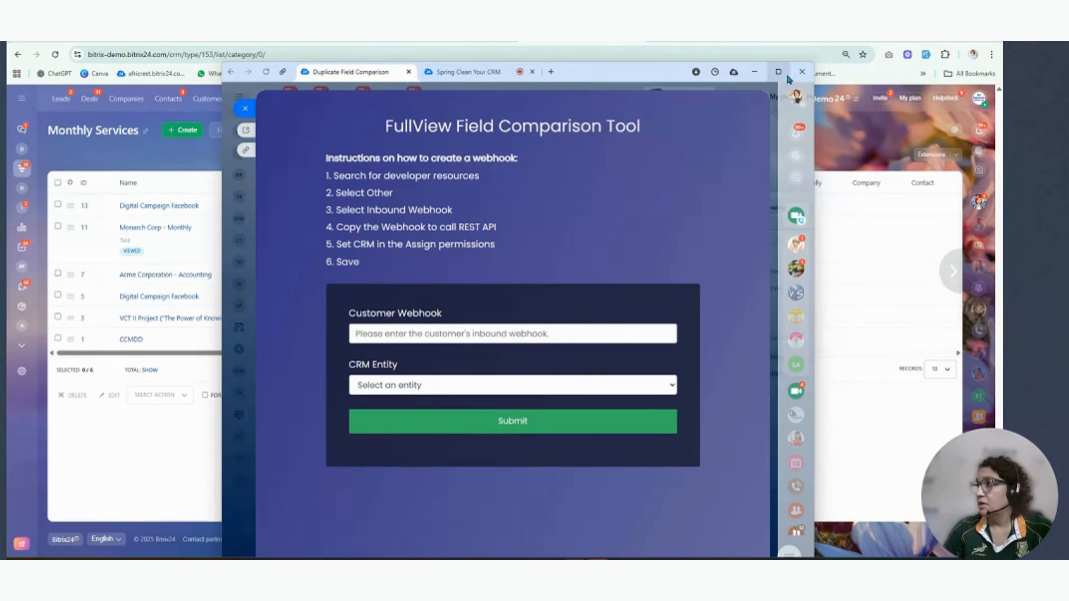
click(778, 72)
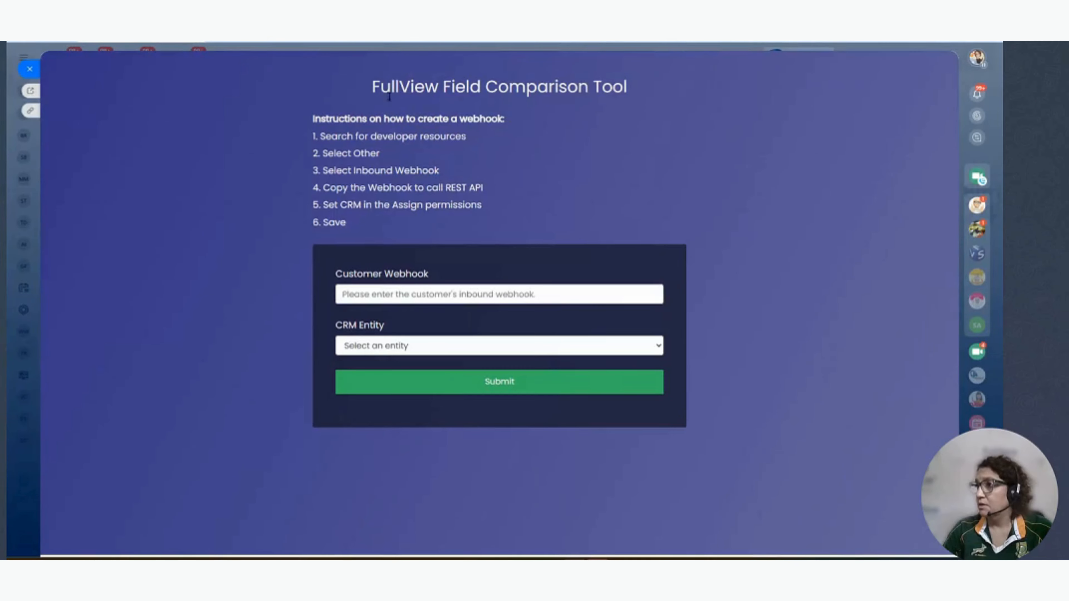
- Arrange the Field Comparison Tool window and the Monthly Services browser window side by side, each filling half the screen
drag(313, 118, 414, 223)
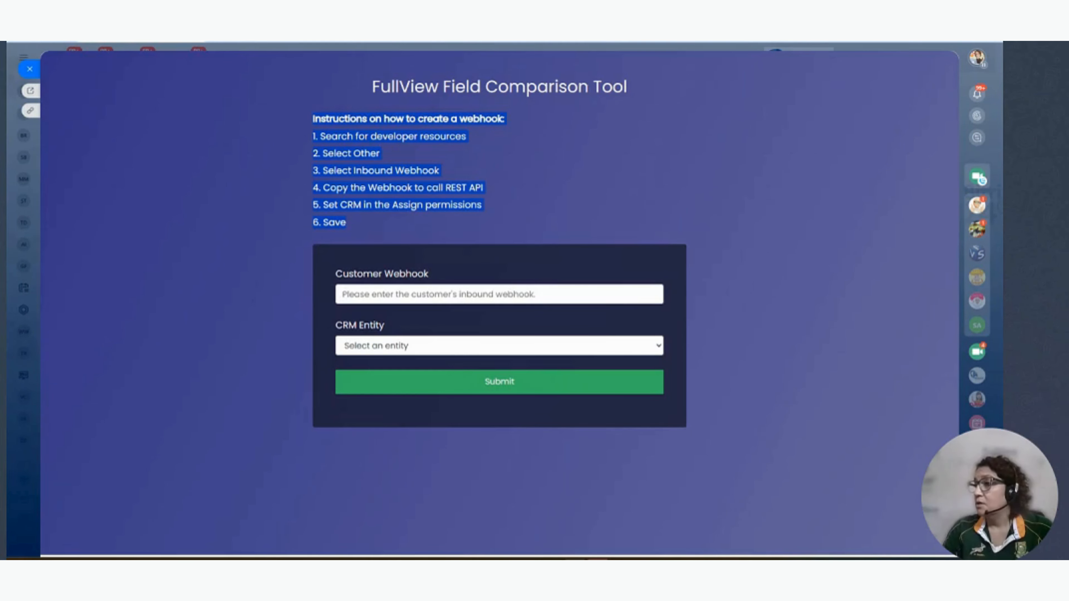
drag(513, 33, 1001, 37)
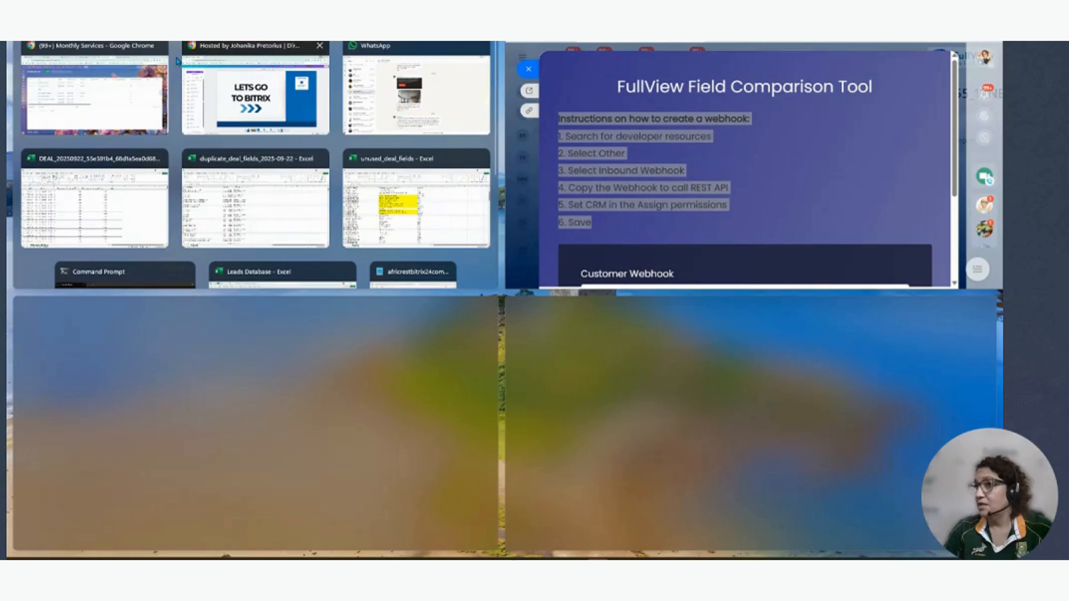
click(84, 110)
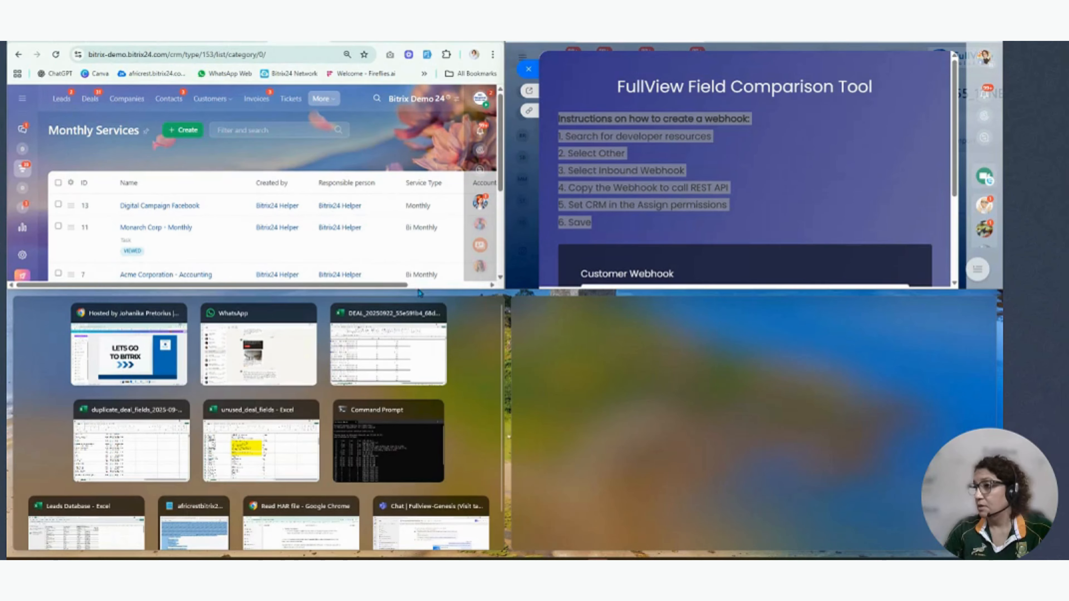
drag(418, 291, 453, 543)
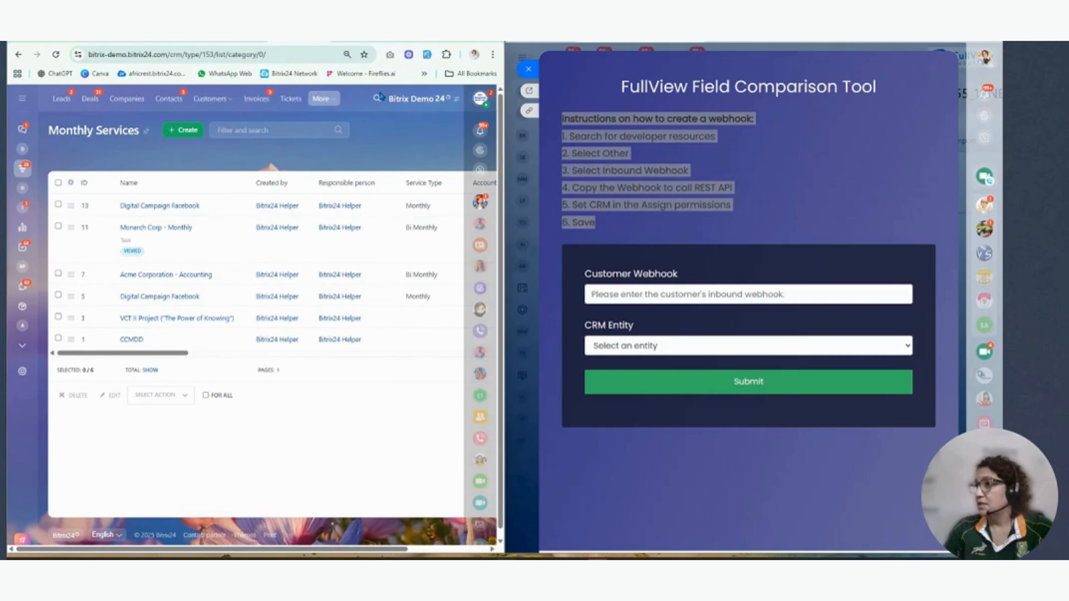
- Search the portal for Developer resources and create a new inbound webhook from its Other section
click(376, 100)
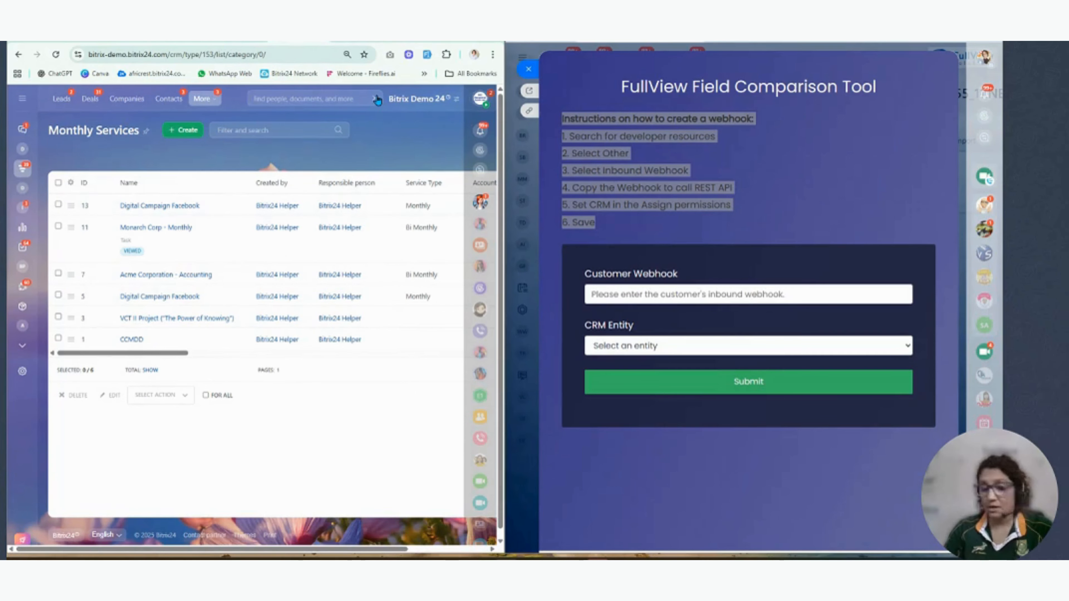
text(devl)
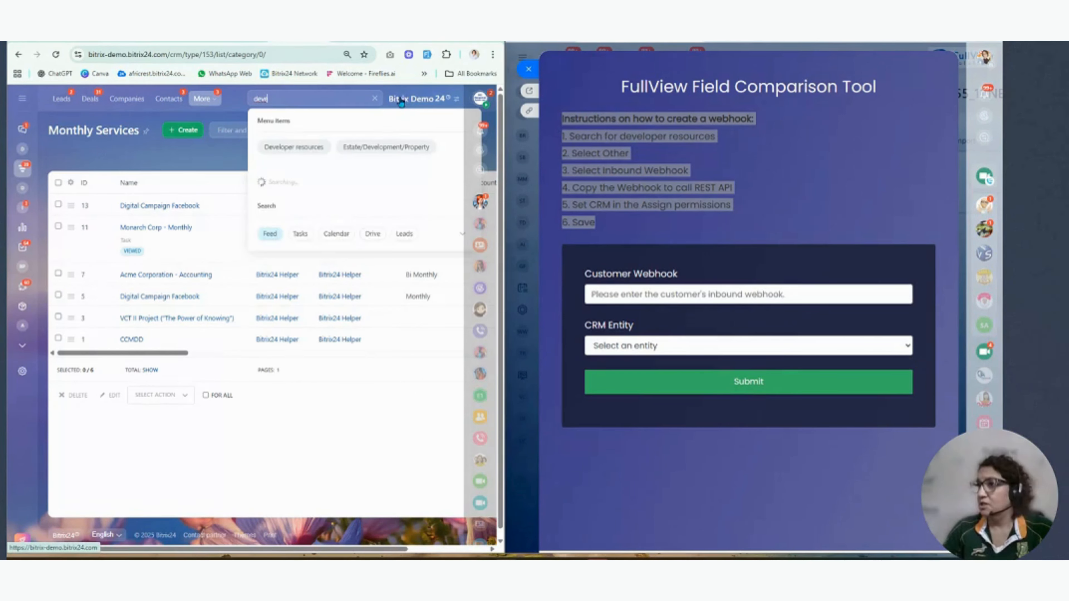
click(297, 147)
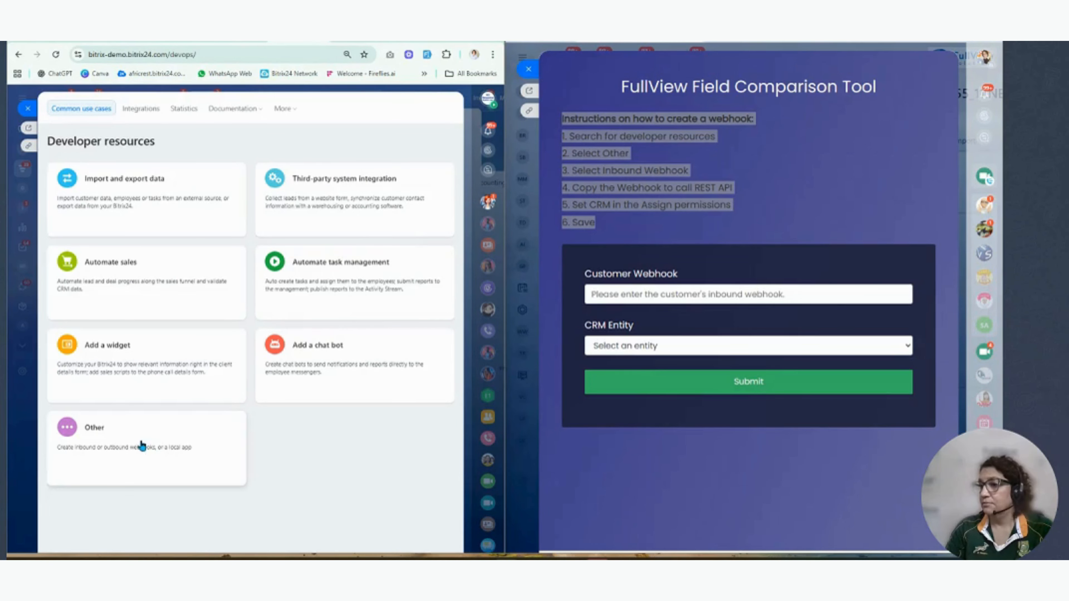
click(141, 445)
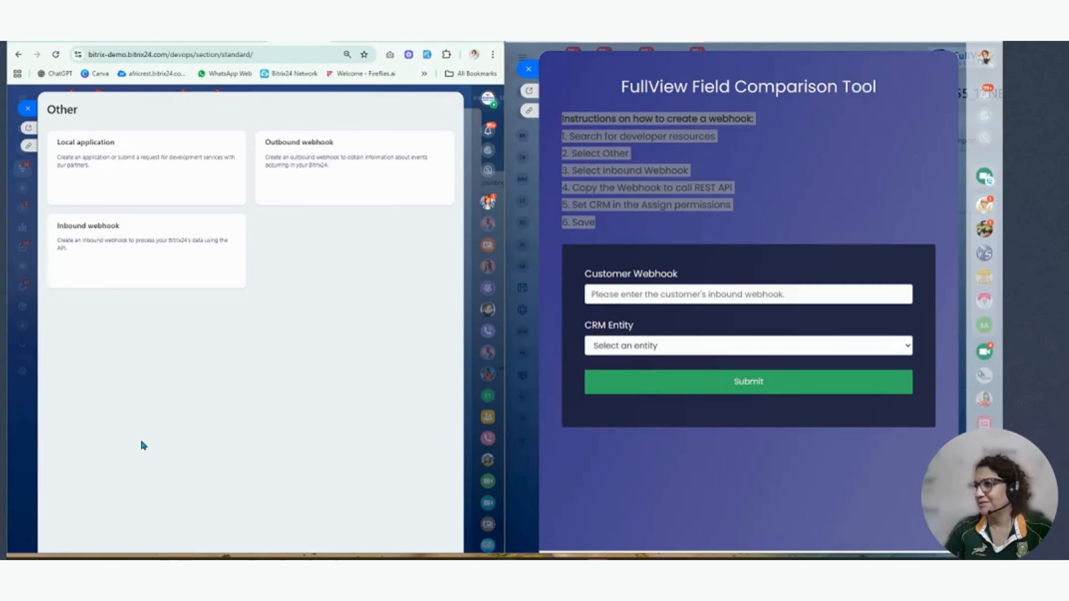
drag(98, 226, 99, 233)
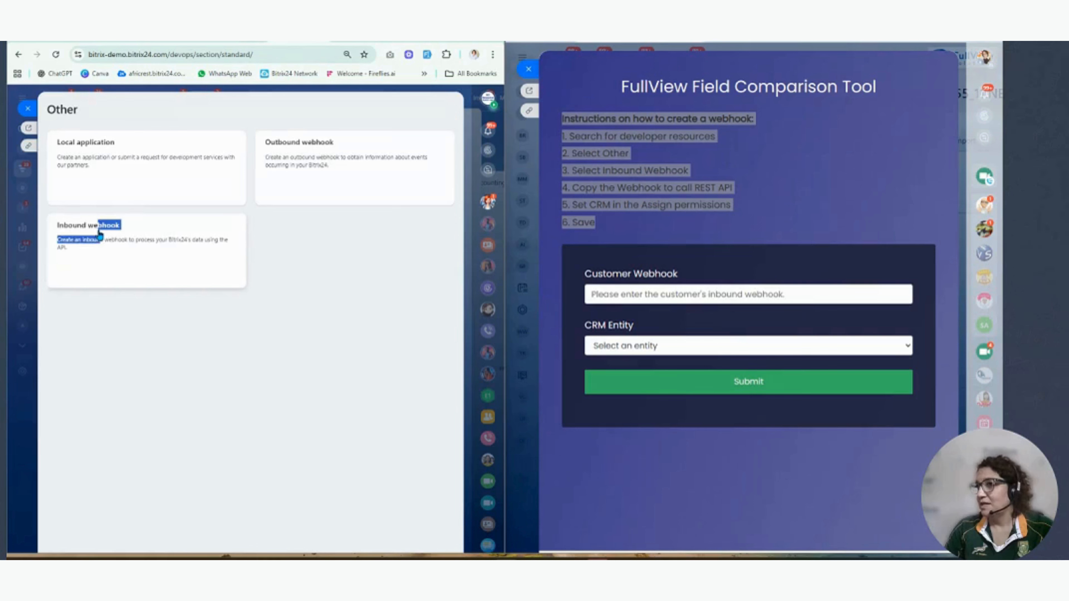
click(100, 233)
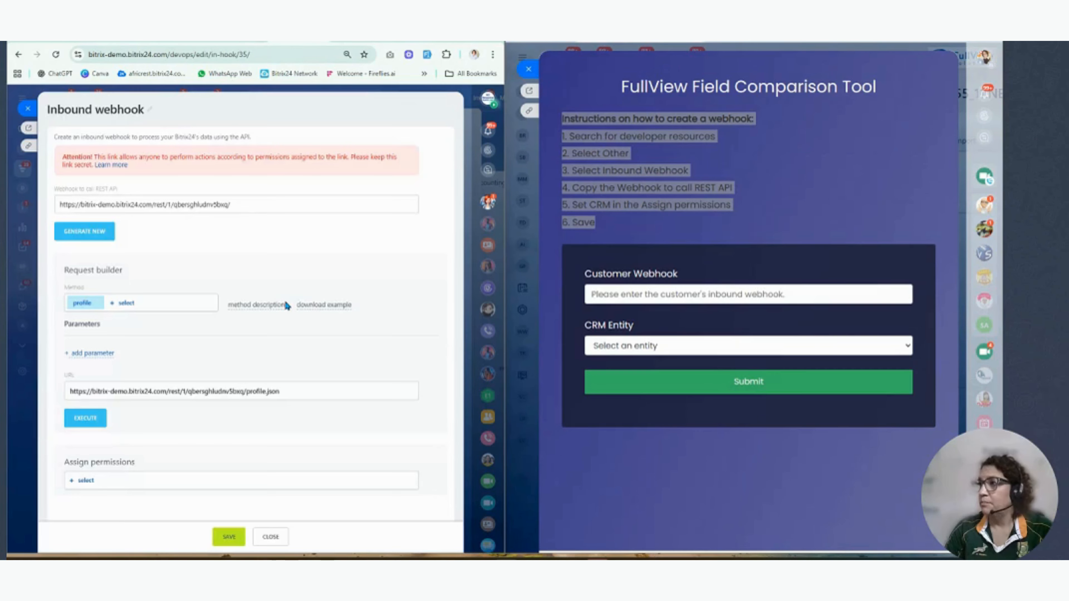
- Rename the inbound webhook as Field comparison
click(60, 206)
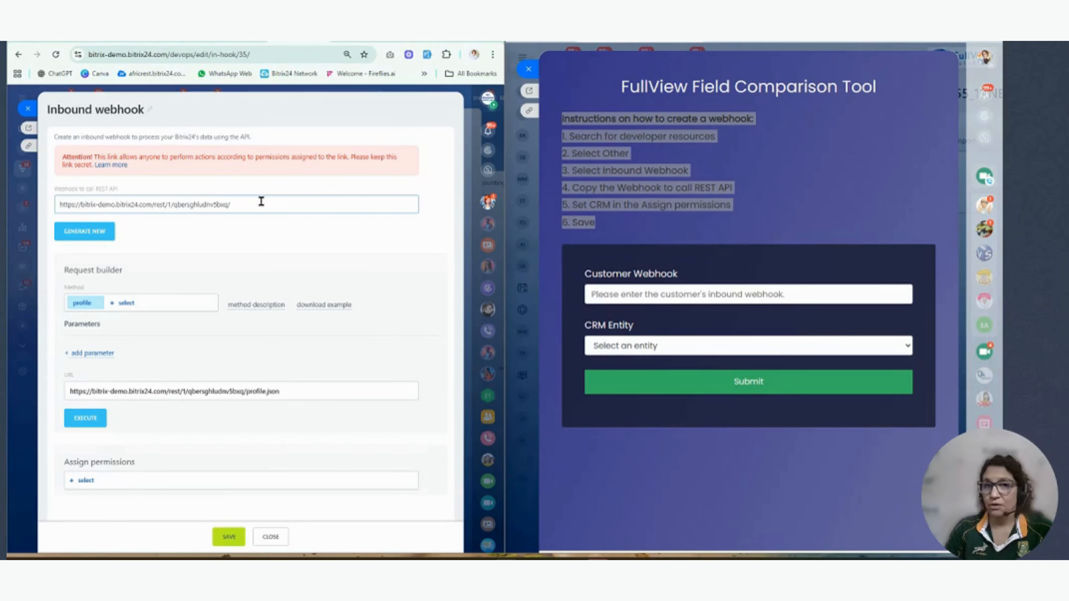
click(149, 109)
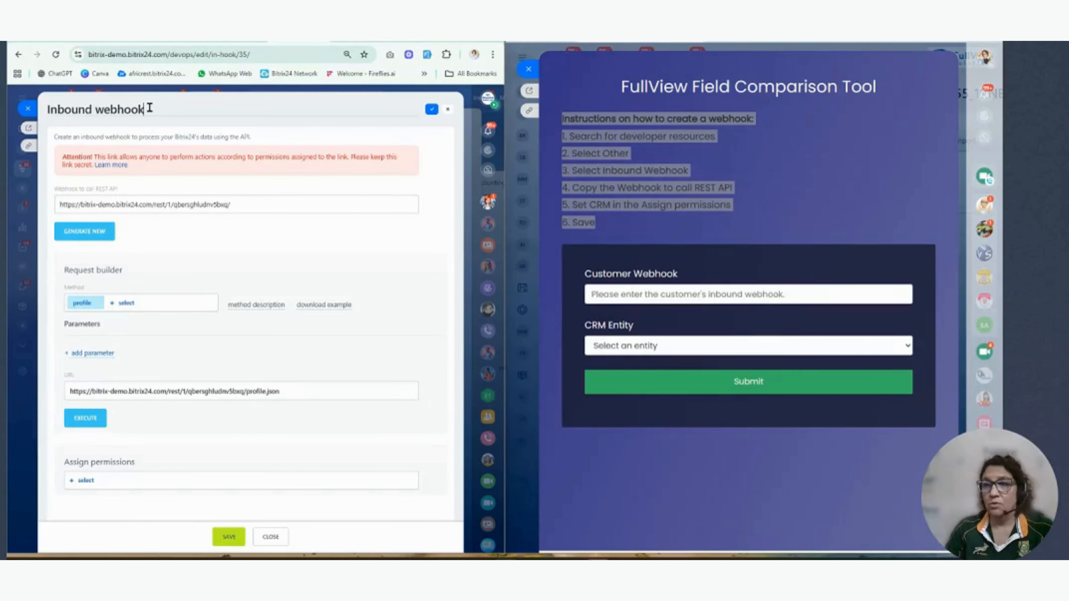
drag(149, 109, 45, 109)
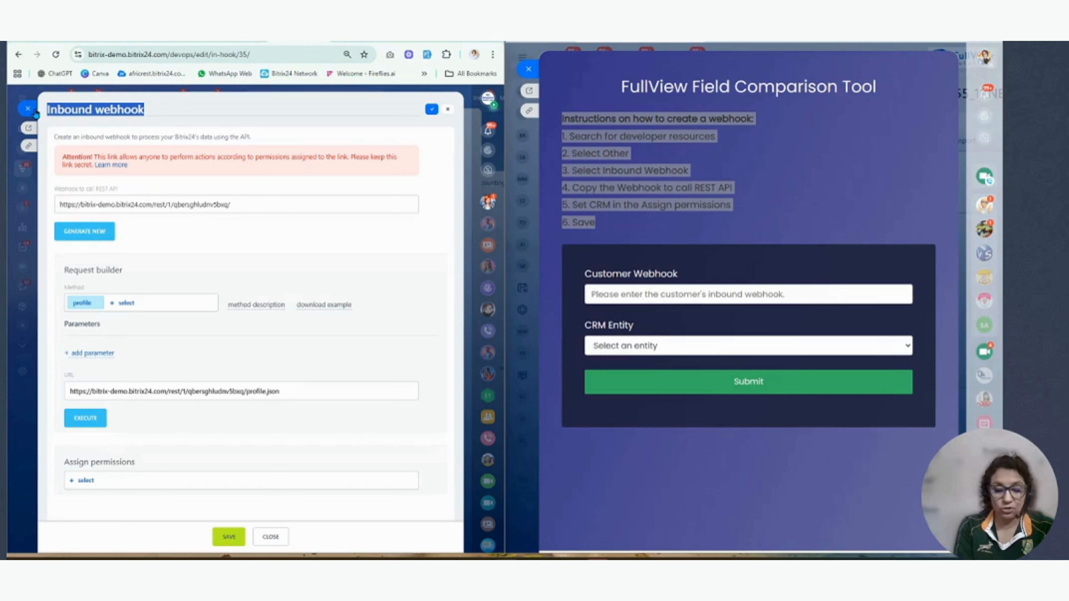
text(D)
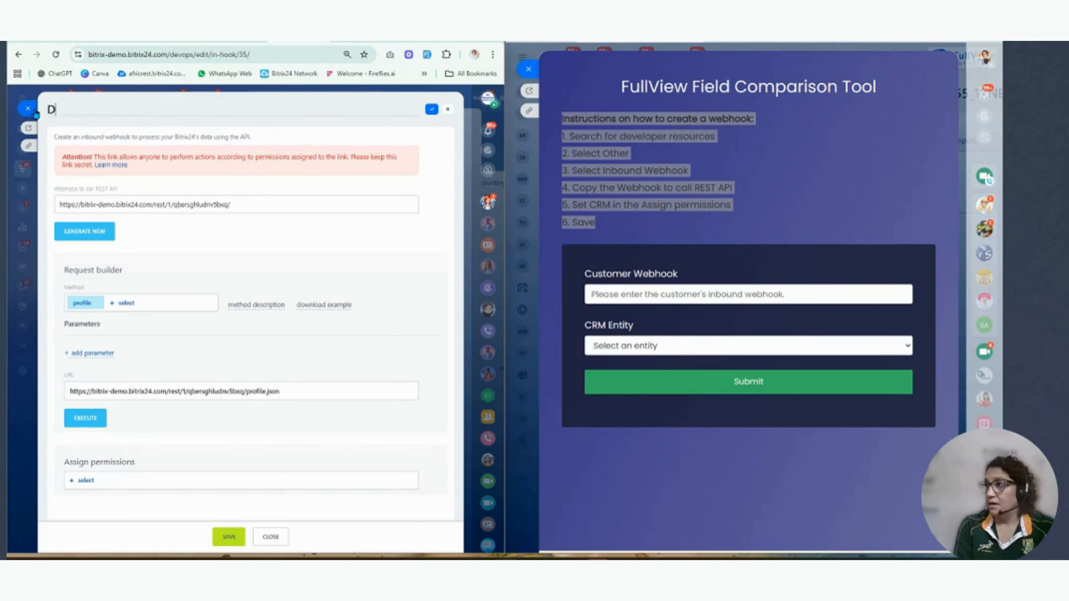
key(BackSpace)
text(Fi)
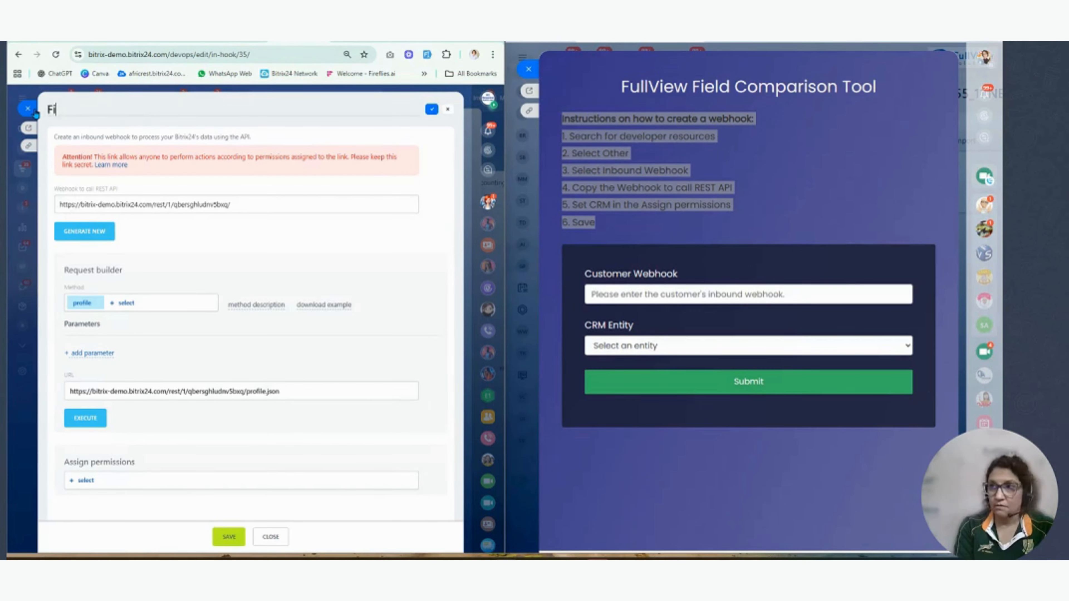
text(eld comparis)
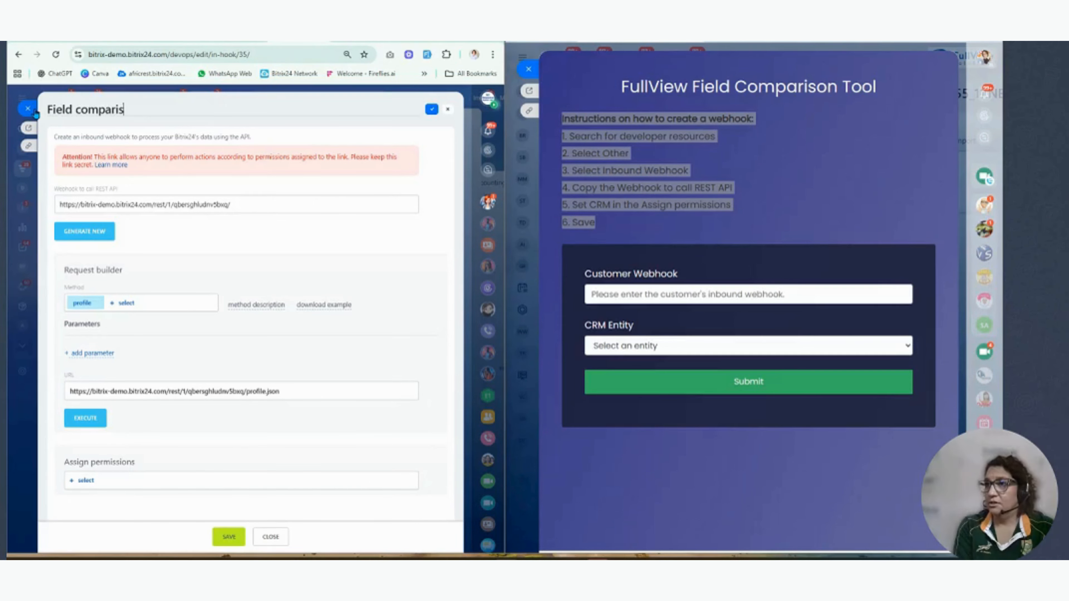
text(on)
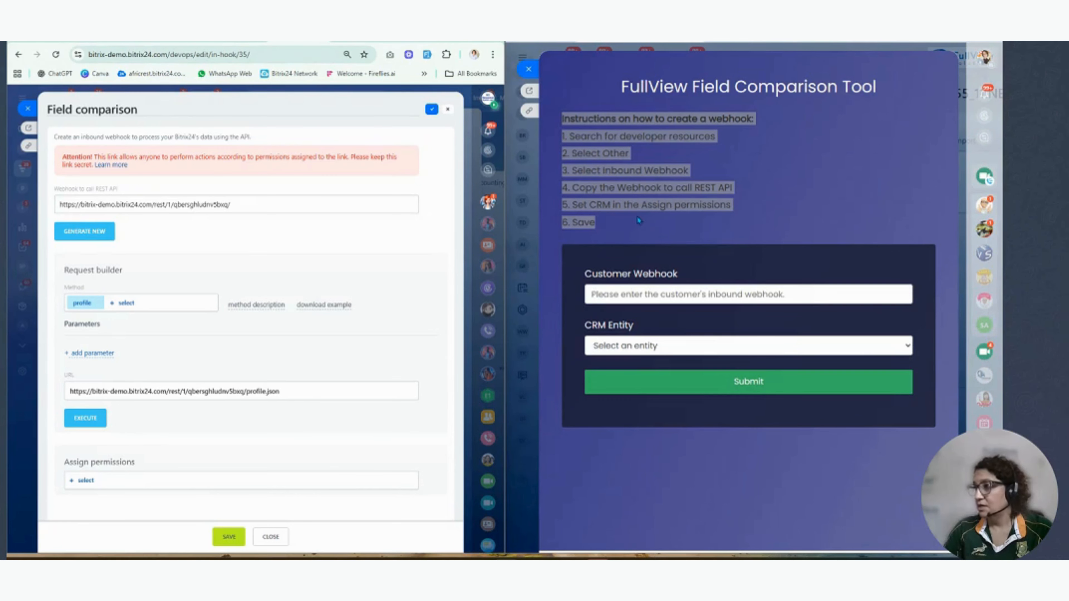
- Assign the CRM (crm) permission to the Field comparison webhook
click(86, 480)
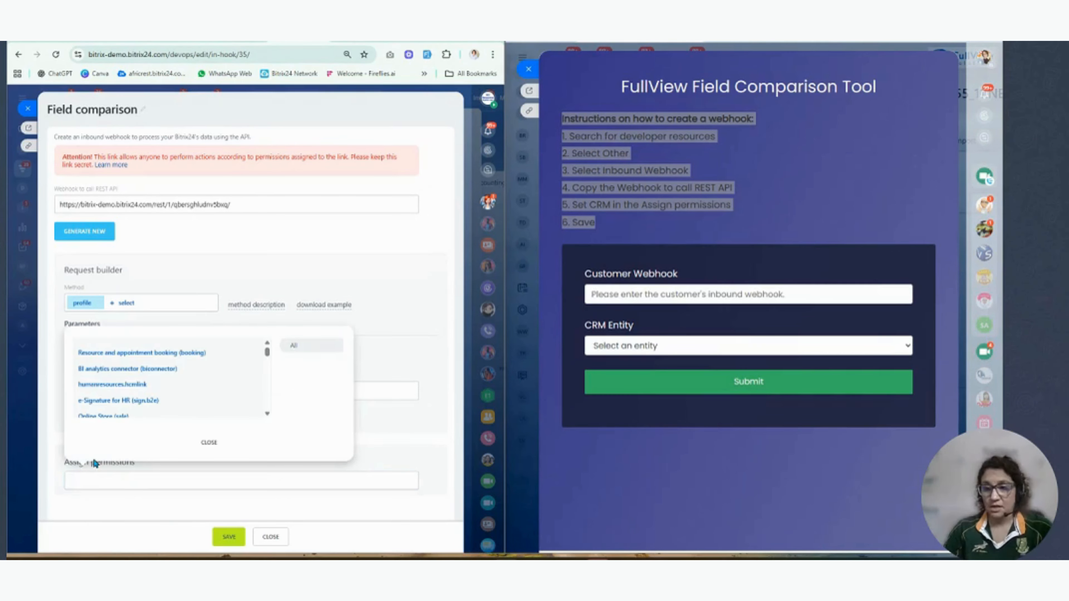
text(crm)
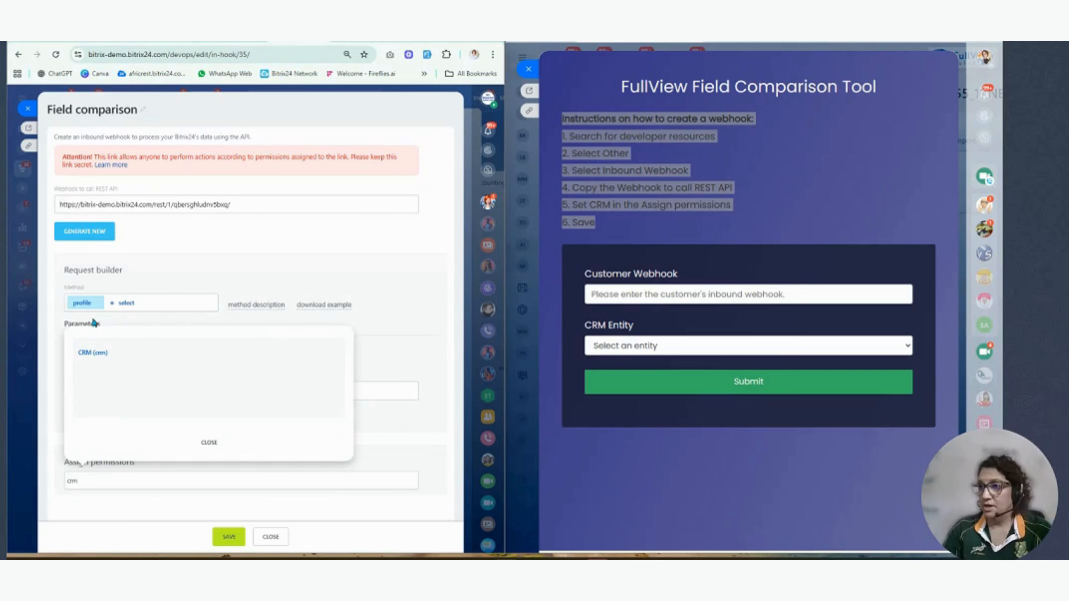
click(92, 354)
click(209, 442)
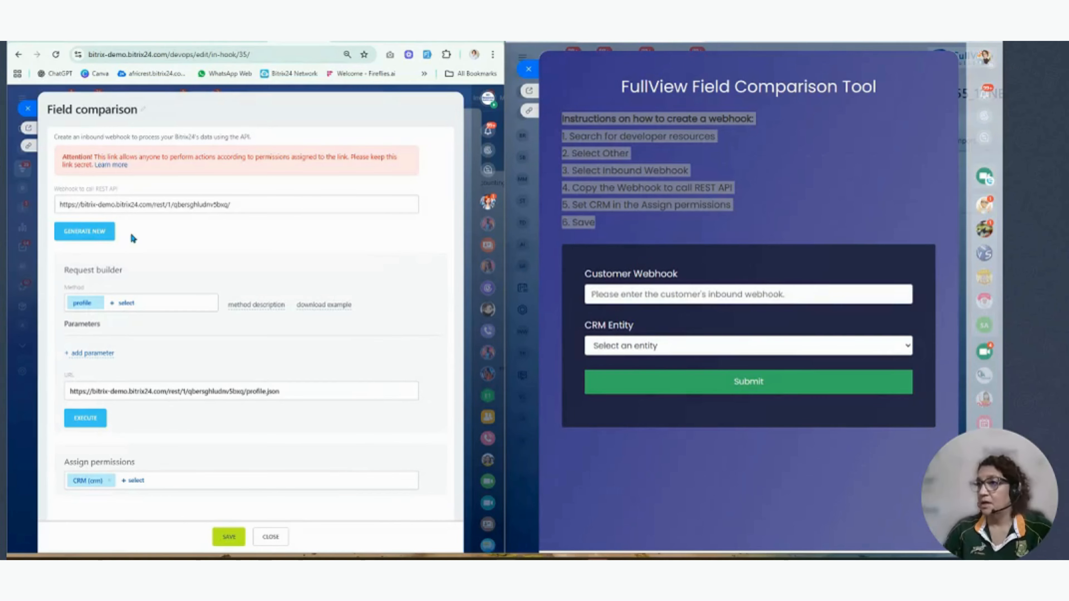
- Copy the webhook's REST API URL and save the webhook
click(258, 203)
key(ctrl+a)
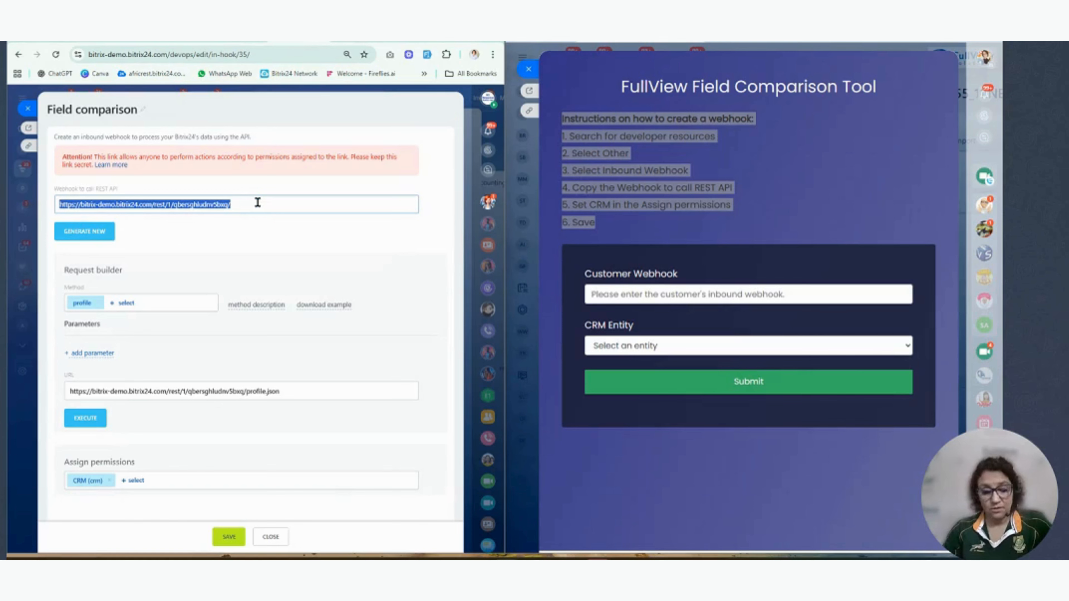
click(229, 537)
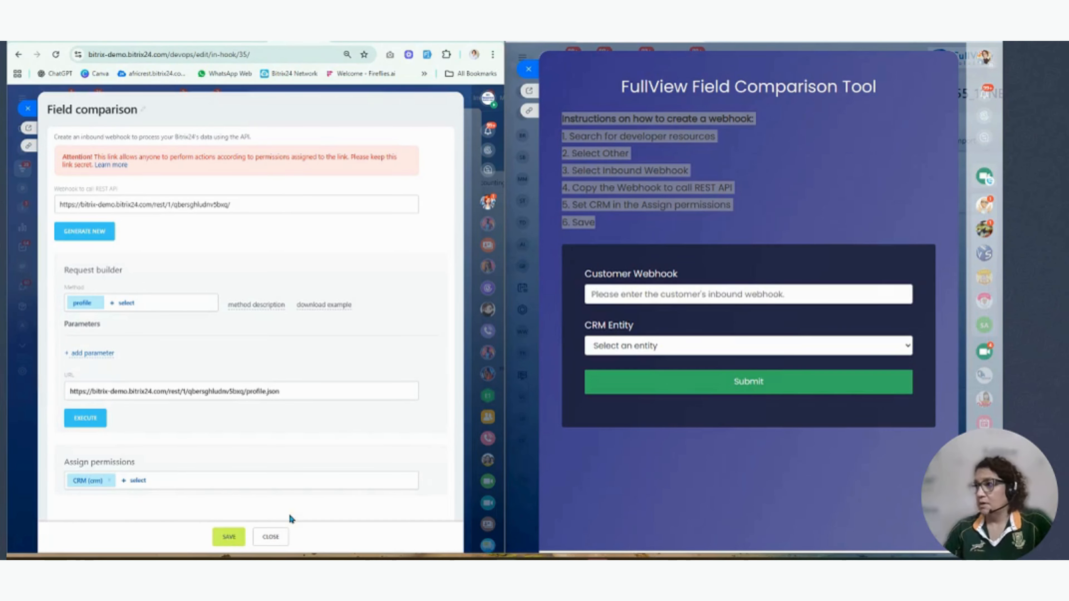
- Maximize the FullView Field Comparison Tool window and enter the copied inbound webhook URL as the customer webhook
click(898, 142)
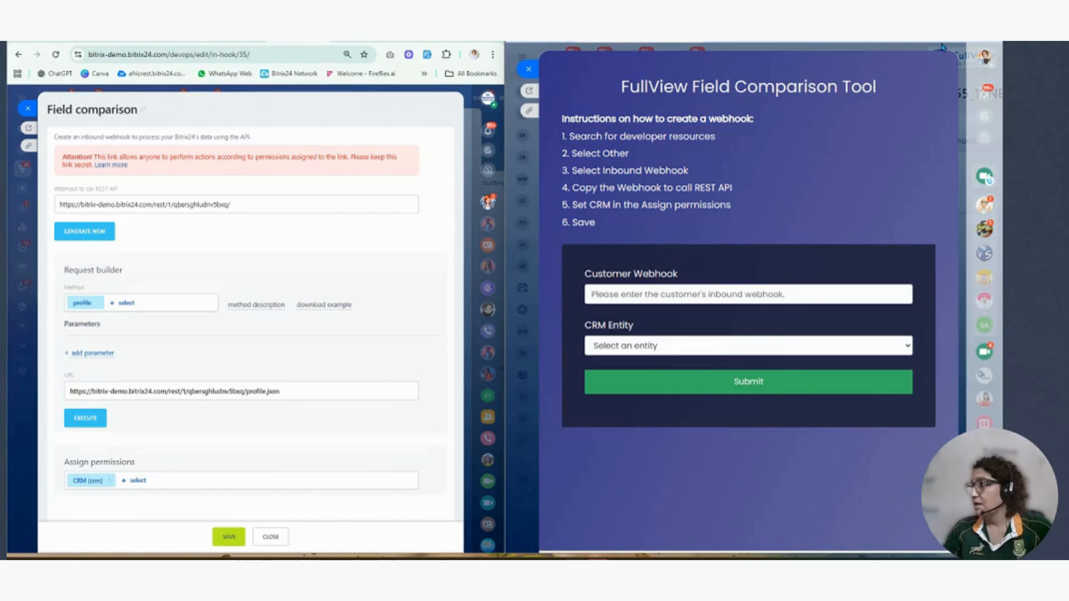
click(967, 42)
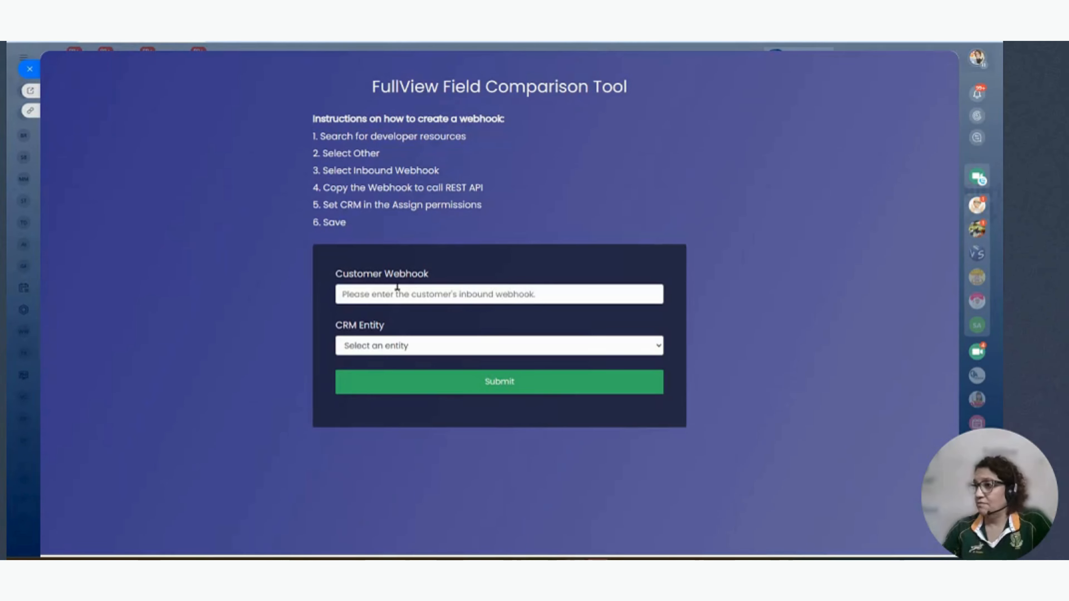
click(408, 290)
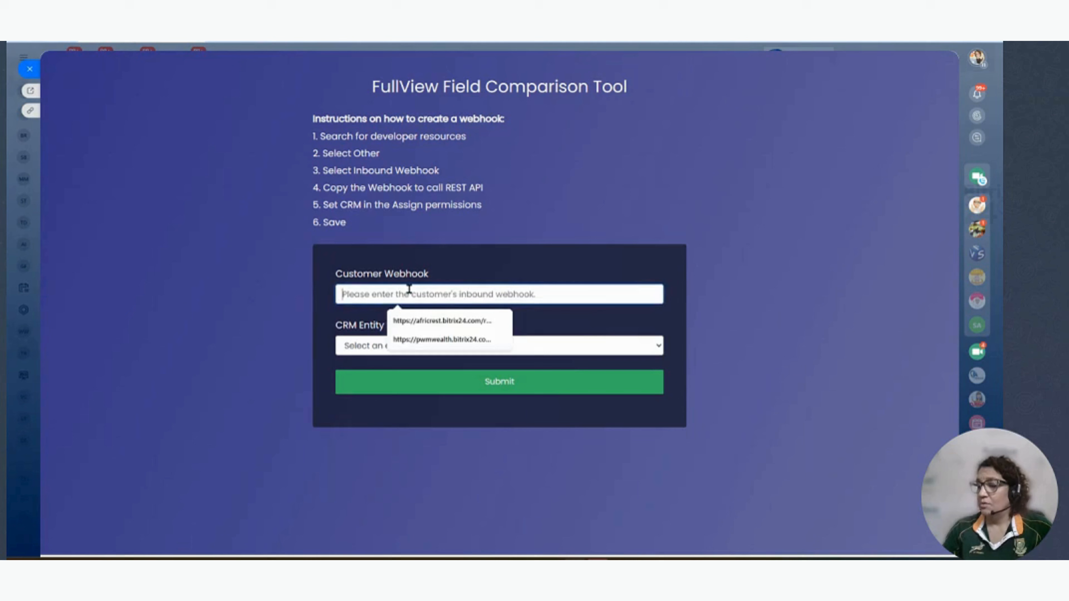
key(Down)
key(Return)
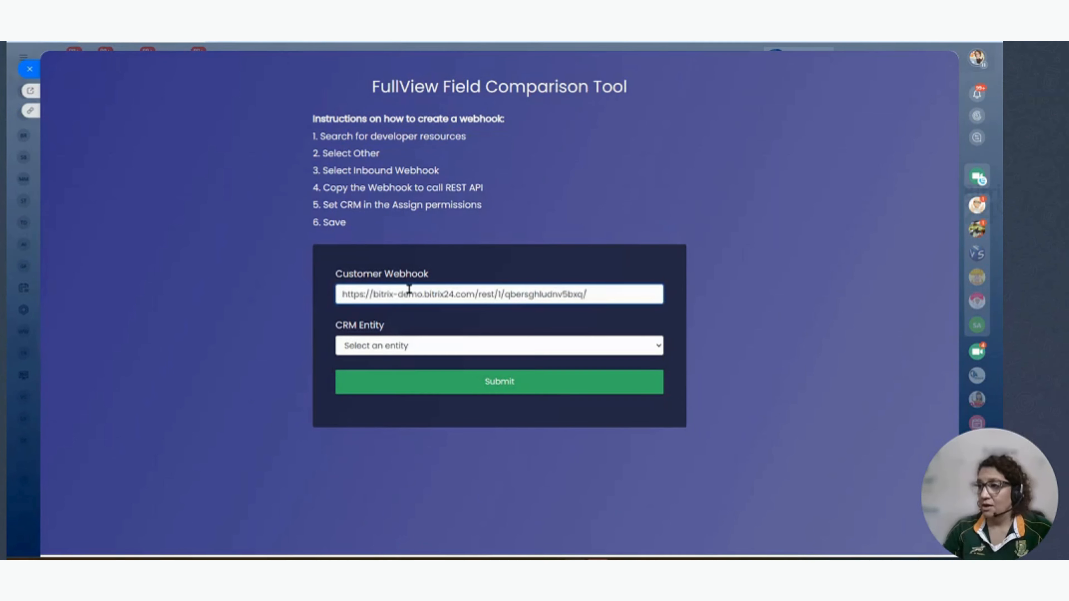
- Choose Lead as the CRM entity and submit the field comparison
click(399, 345)
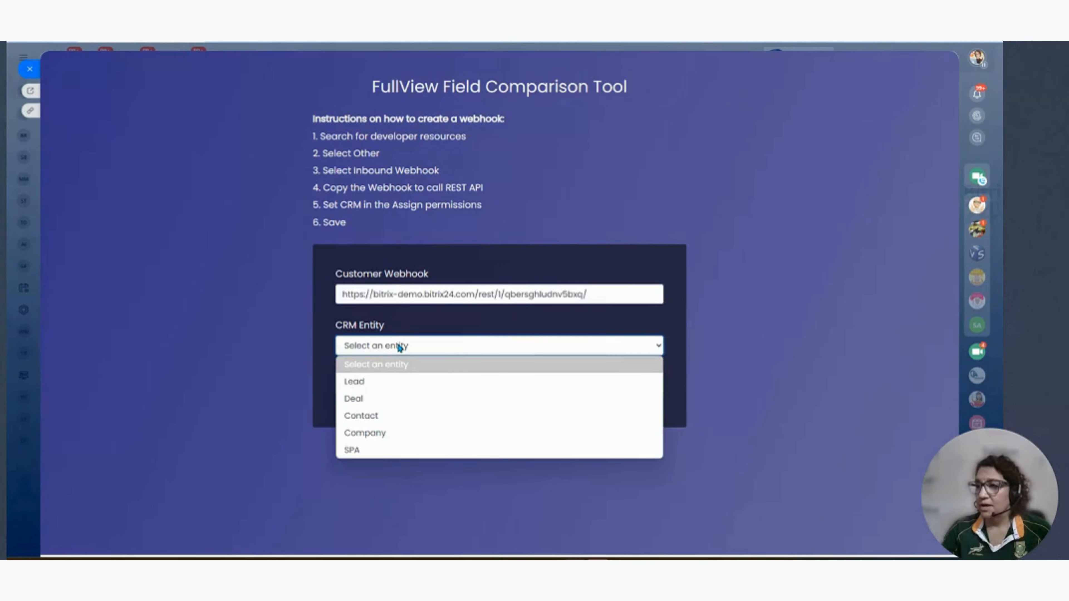
click(376, 386)
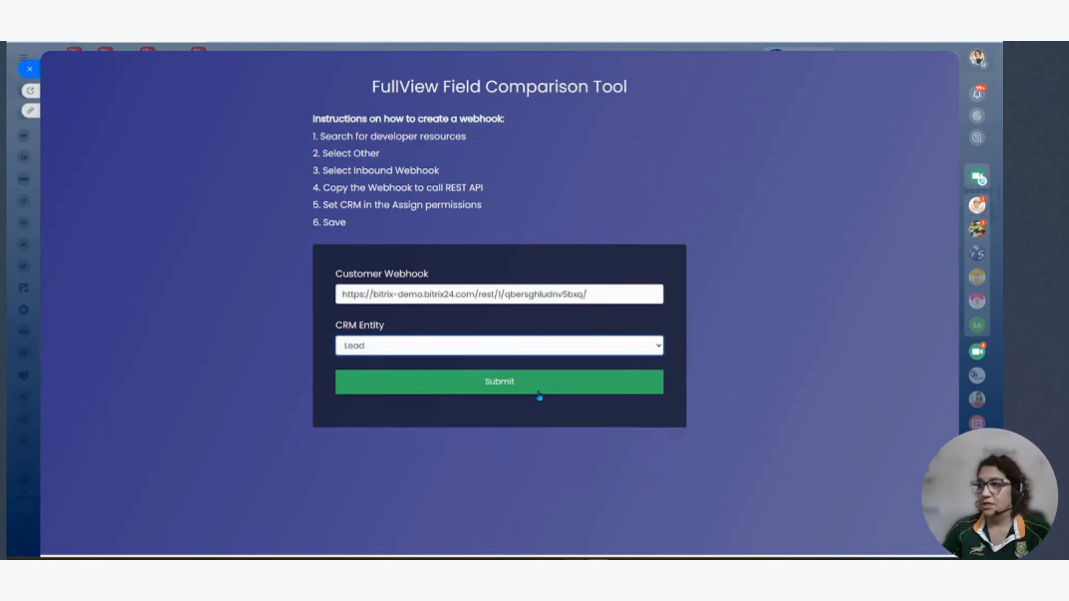
click(602, 387)
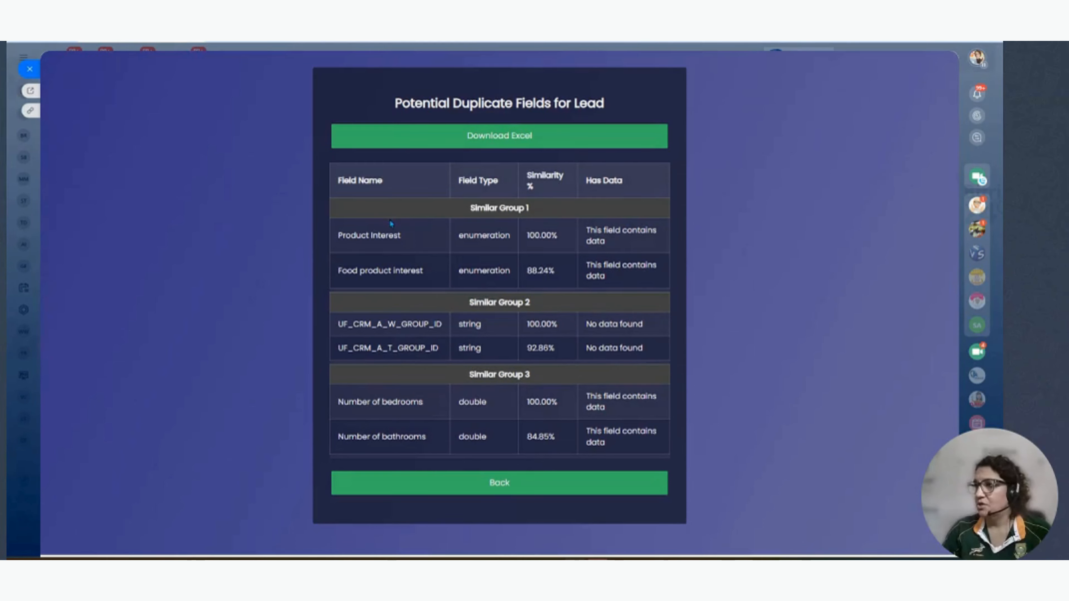
- Review the potential duplicate lead fields in Similar Group 1 and Similar Group 3, including whether they contain data
drag(339, 235, 420, 241)
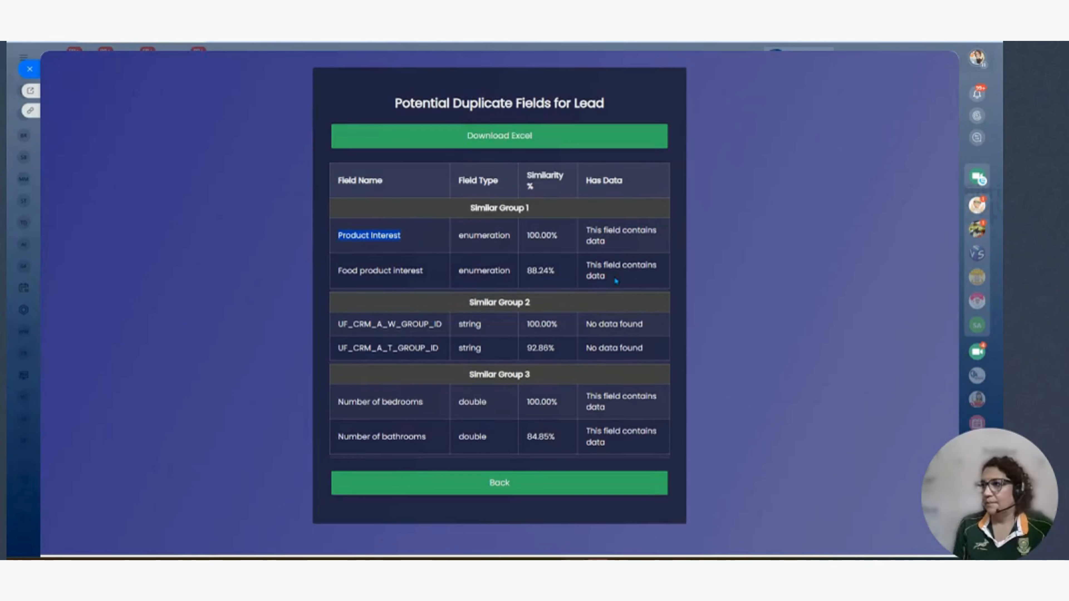
drag(610, 276, 587, 229)
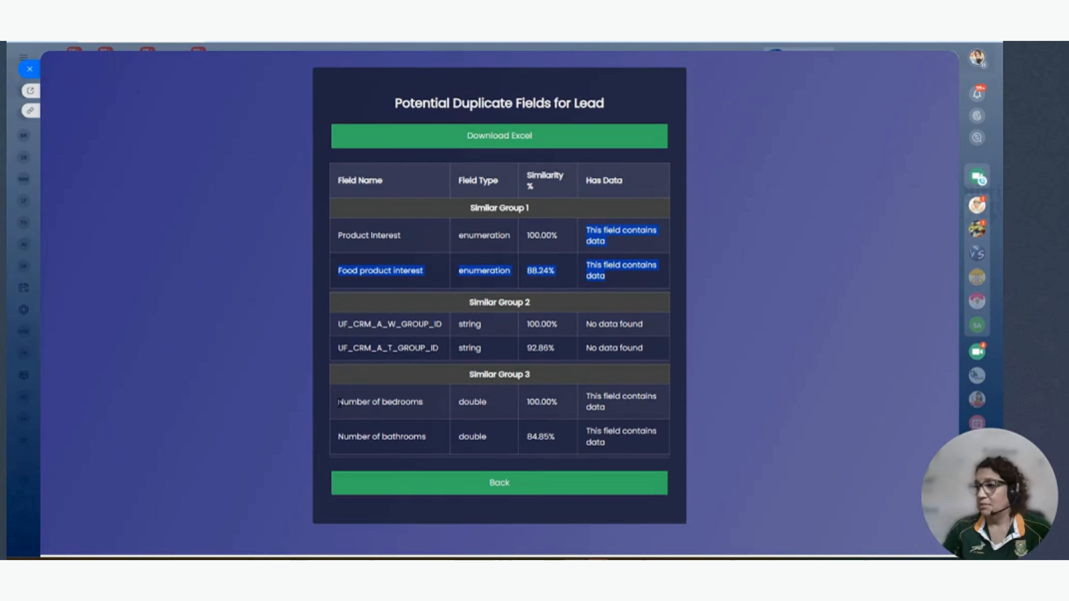
drag(340, 402, 427, 412)
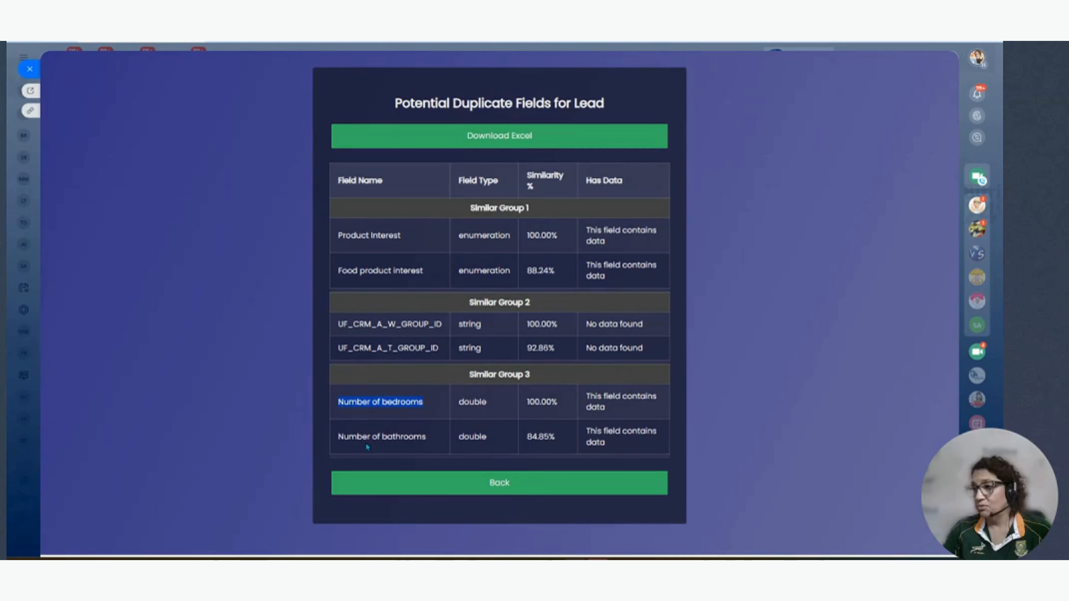
drag(339, 438, 421, 440)
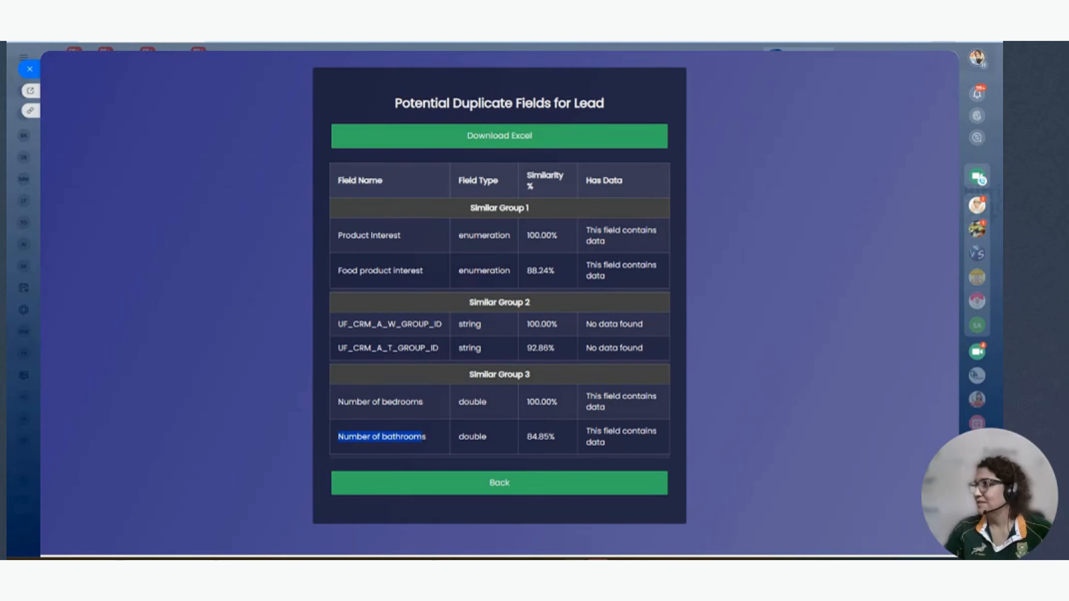
- Minimize the comparison tool window and maximize the browser window with the Field comparison webhook
click(944, 41)
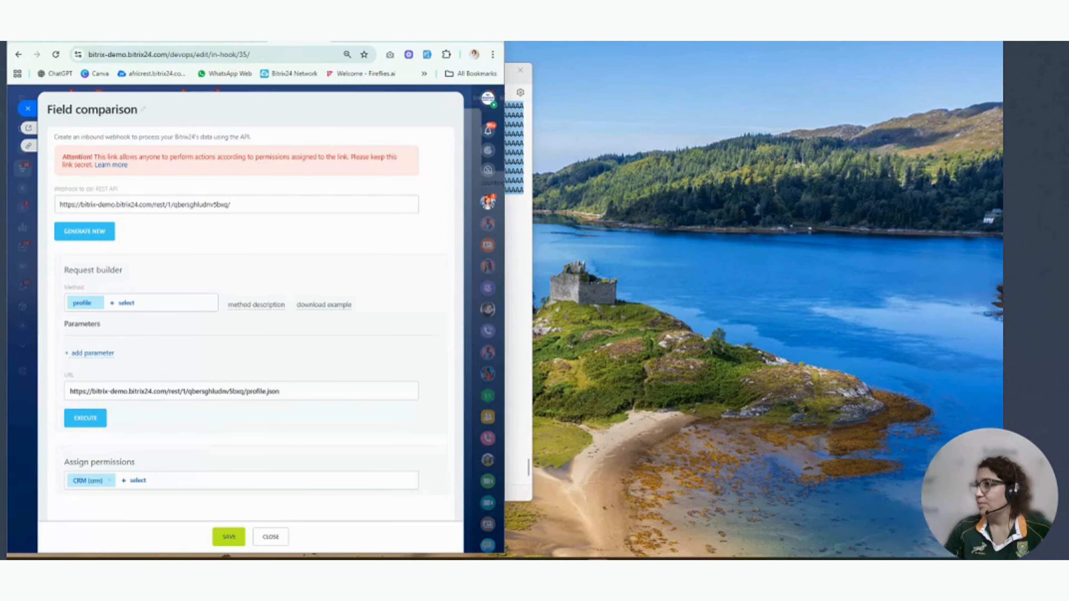
click(469, 41)
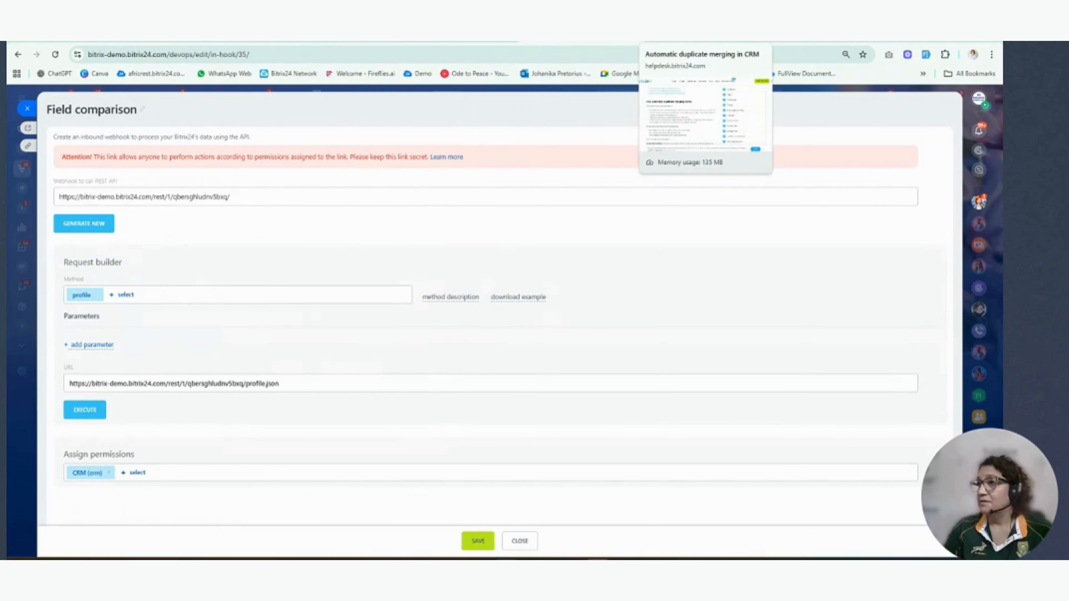
- Switch to the automatic duplicate merging help article and review the conditions under which CRM items merge automatically
click(703, 41)
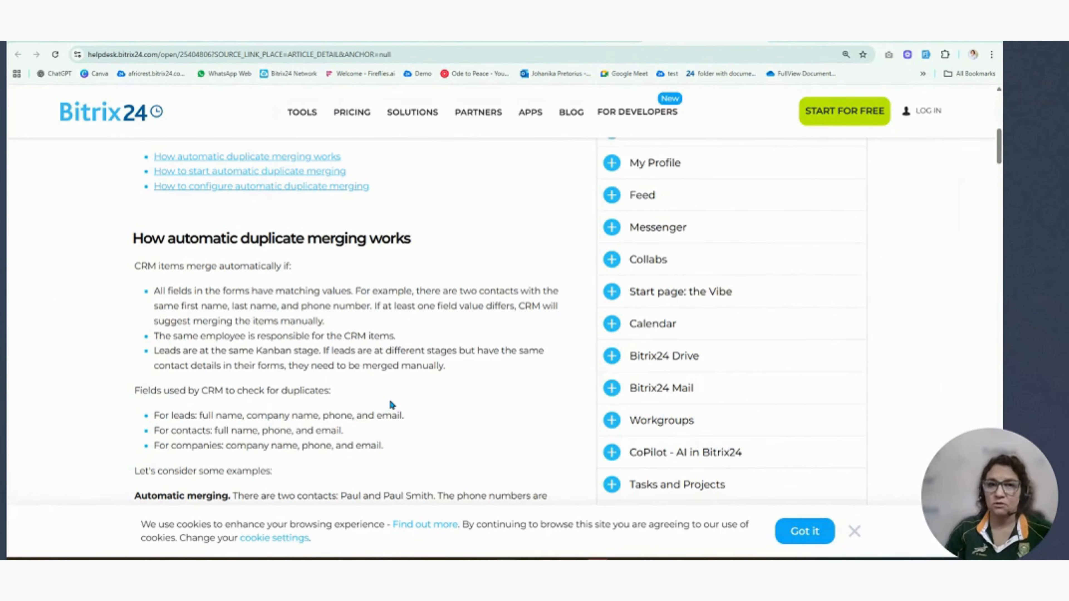
scroll(394, 401, down, 2)
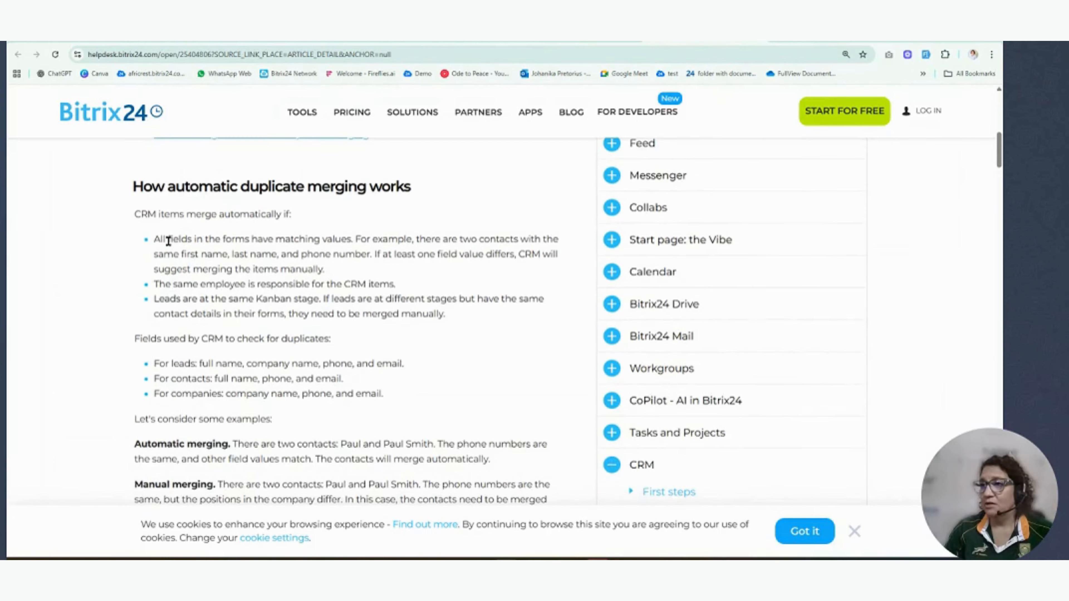
drag(156, 240, 446, 331)
click(401, 374)
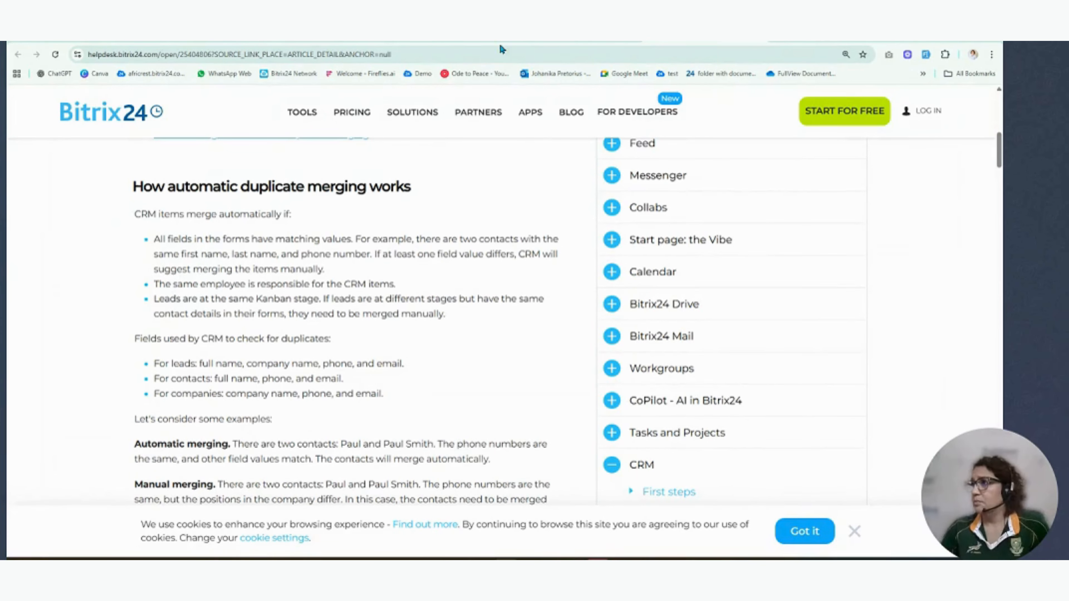
- Leave the help article and return to the Leads kanban board in the demo CRM account
click(581, 41)
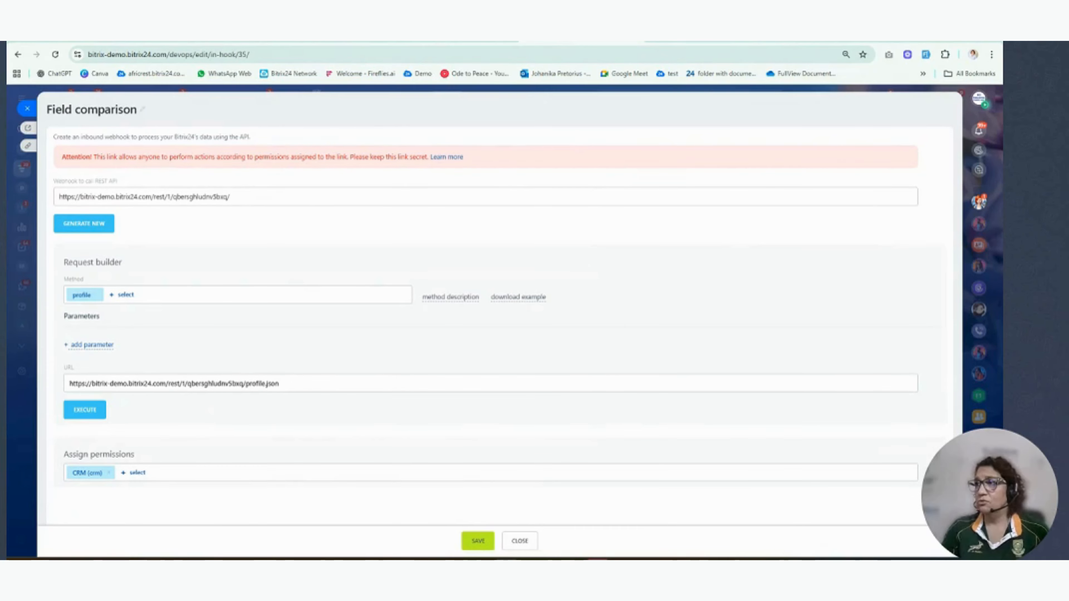
click(442, 42)
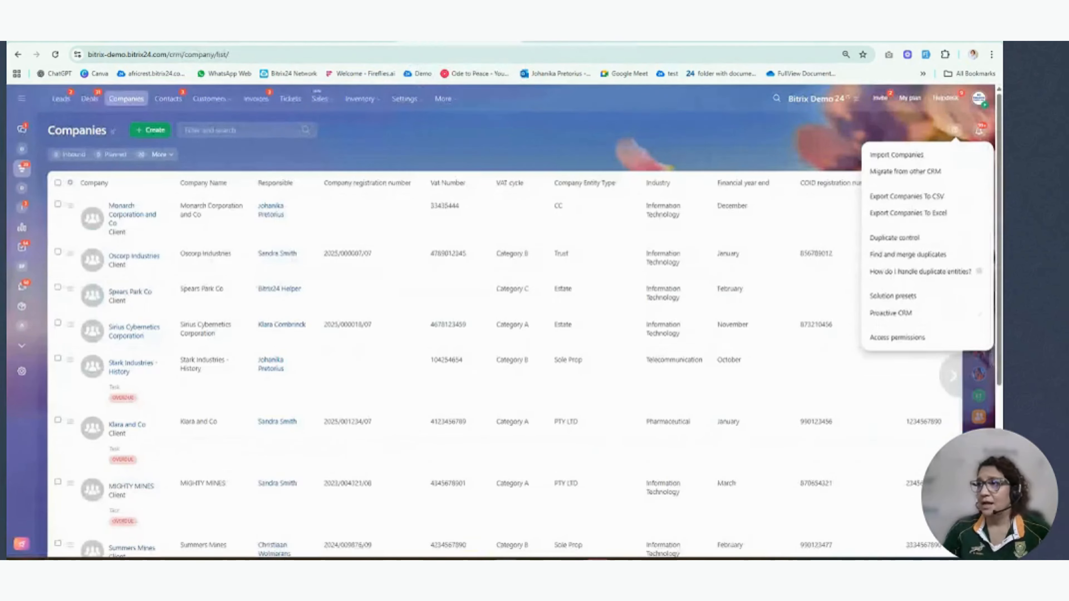
click(328, 42)
click(74, 41)
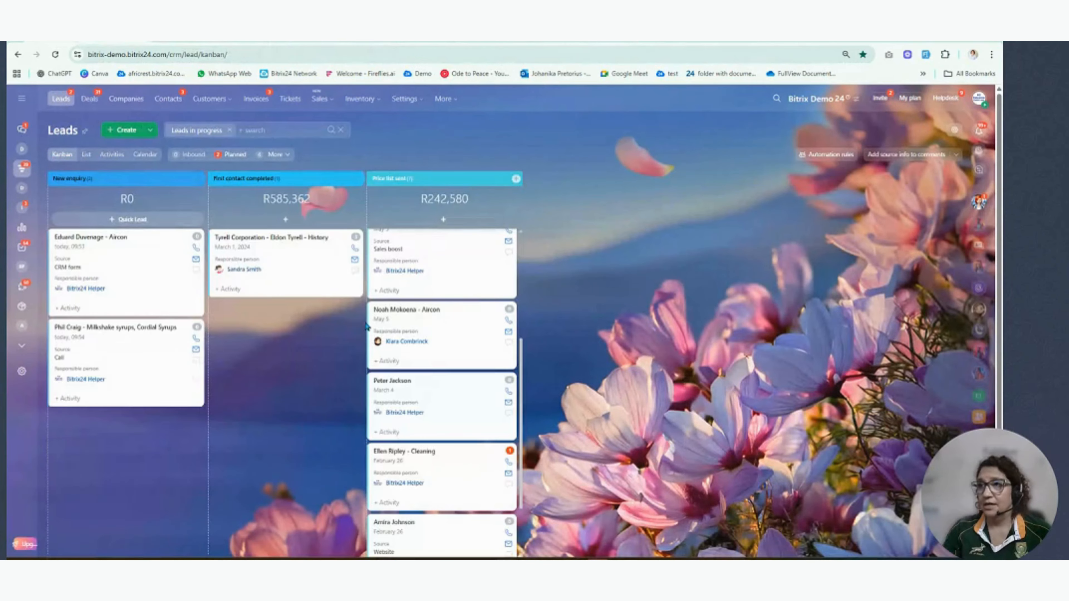